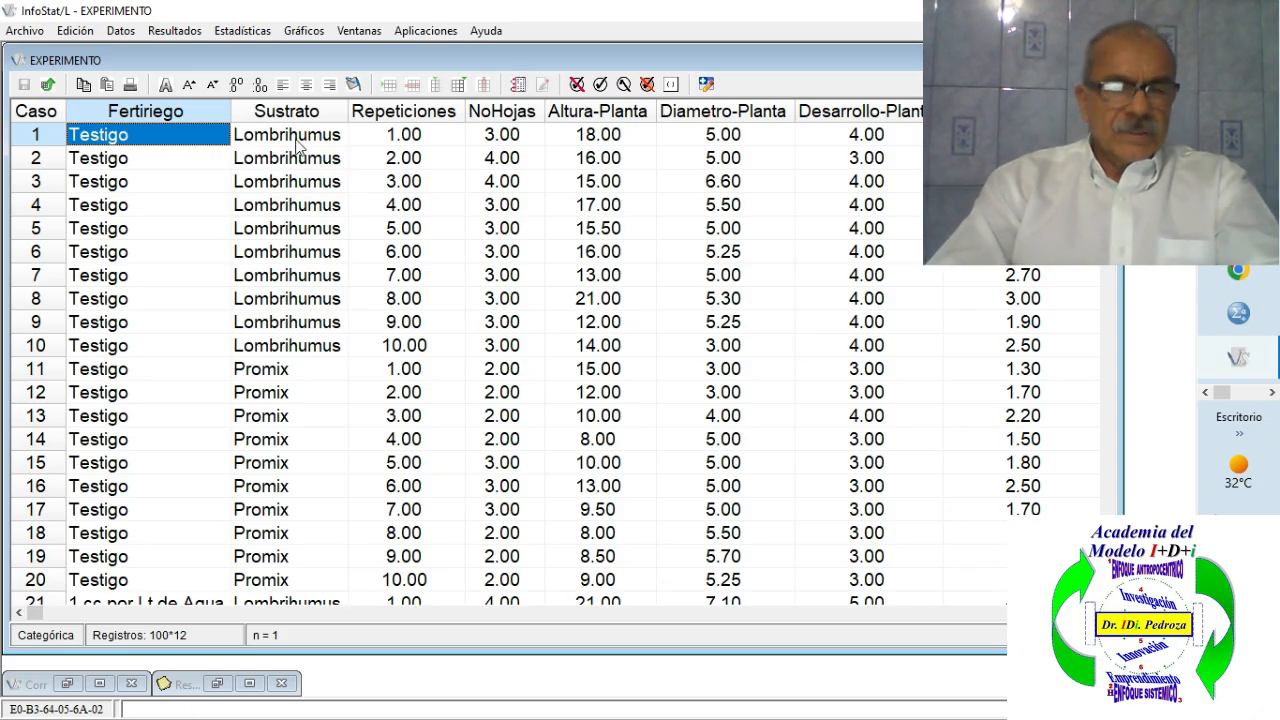
Step: Select the Fertiriego and Sustrato columns and open the correlation coefficients analysis for the EXPERIMENTO table
click(219, 109)
shift+click(265, 113)
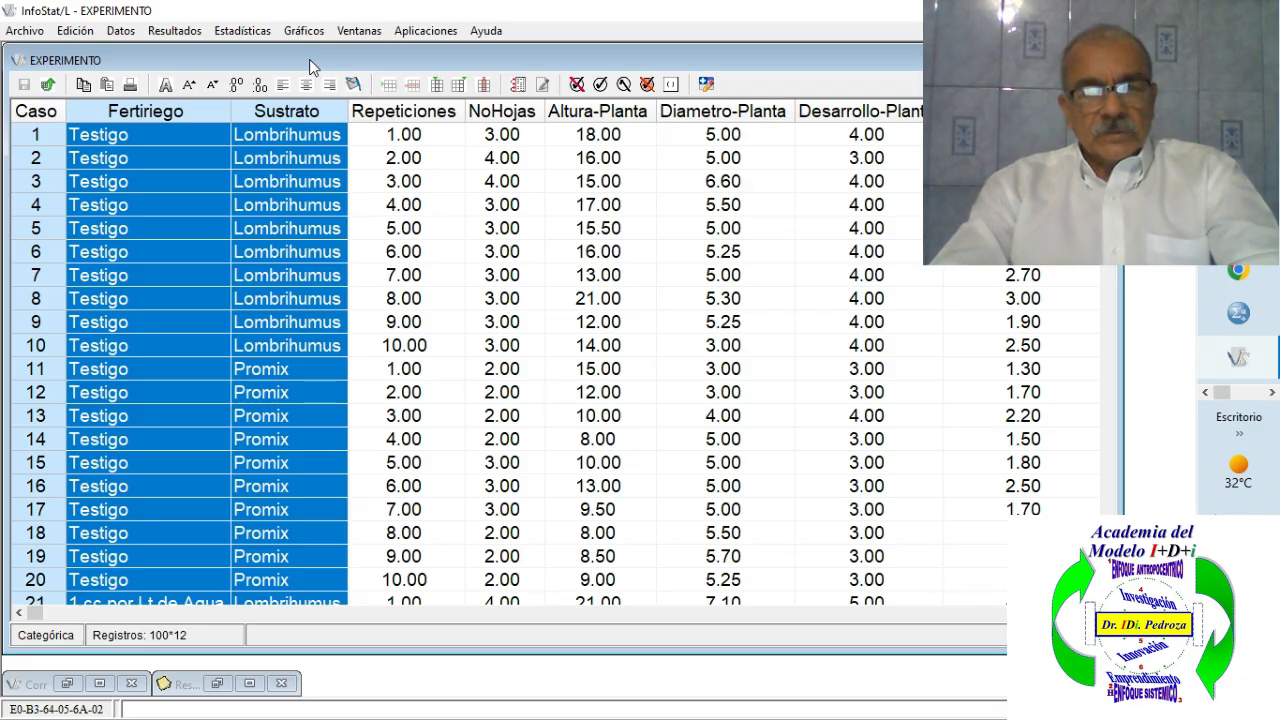
click(259, 34)
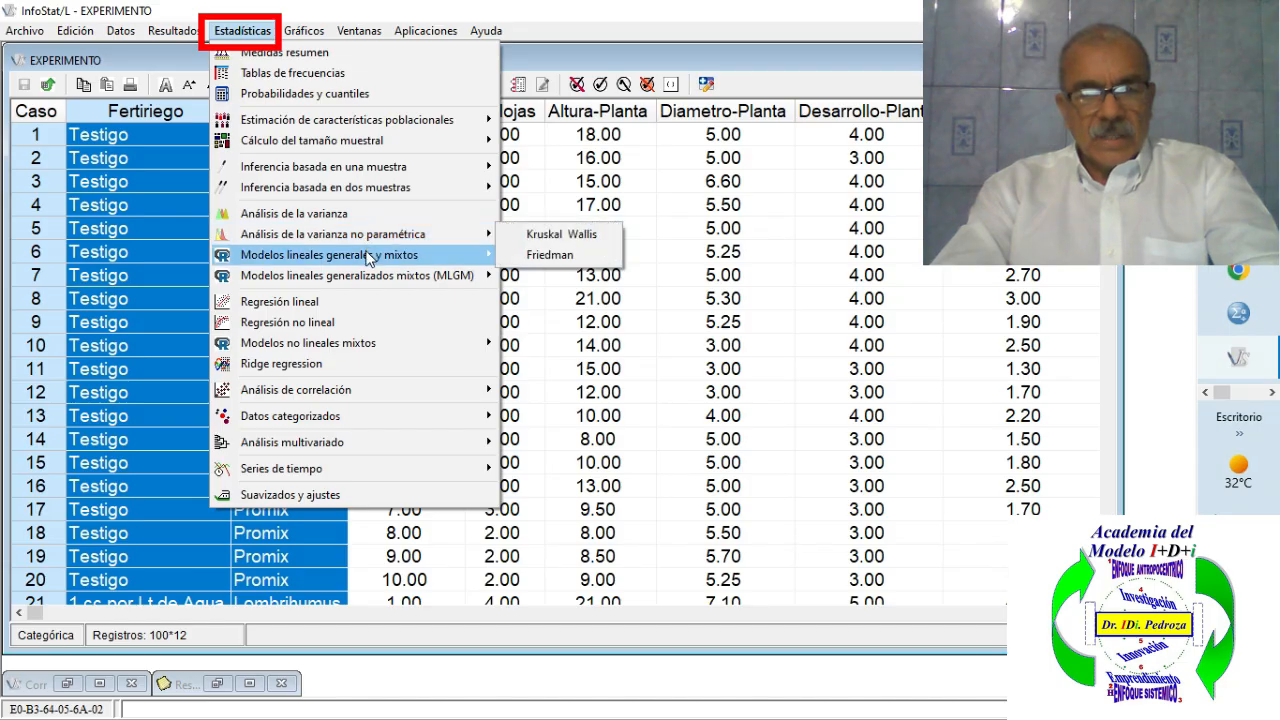
mouse_move(370, 258)
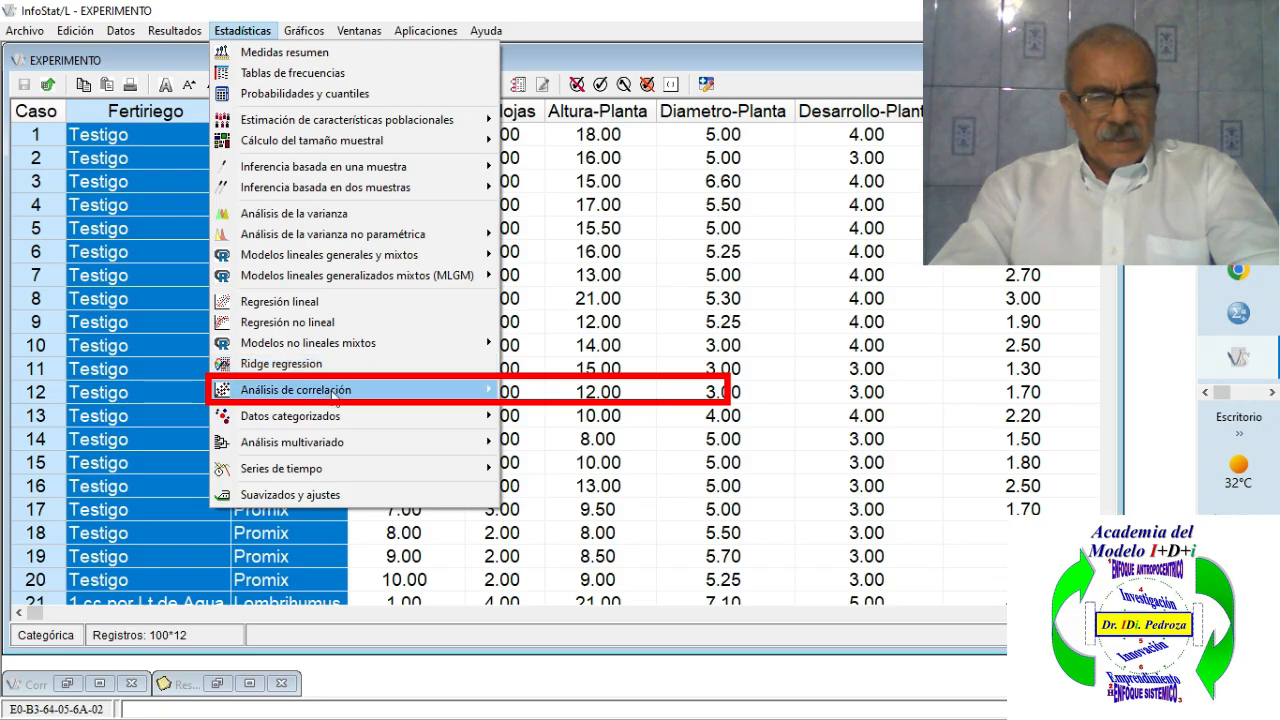
mouse_move(335, 400)
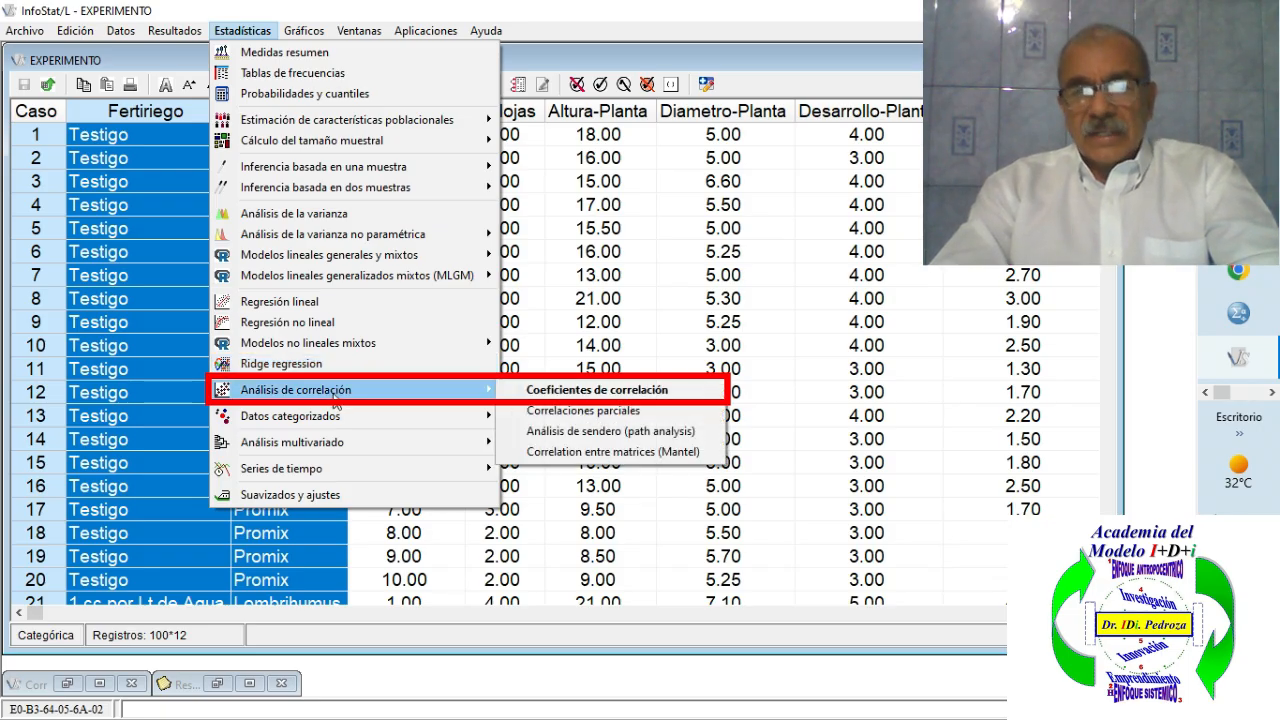
click(587, 392)
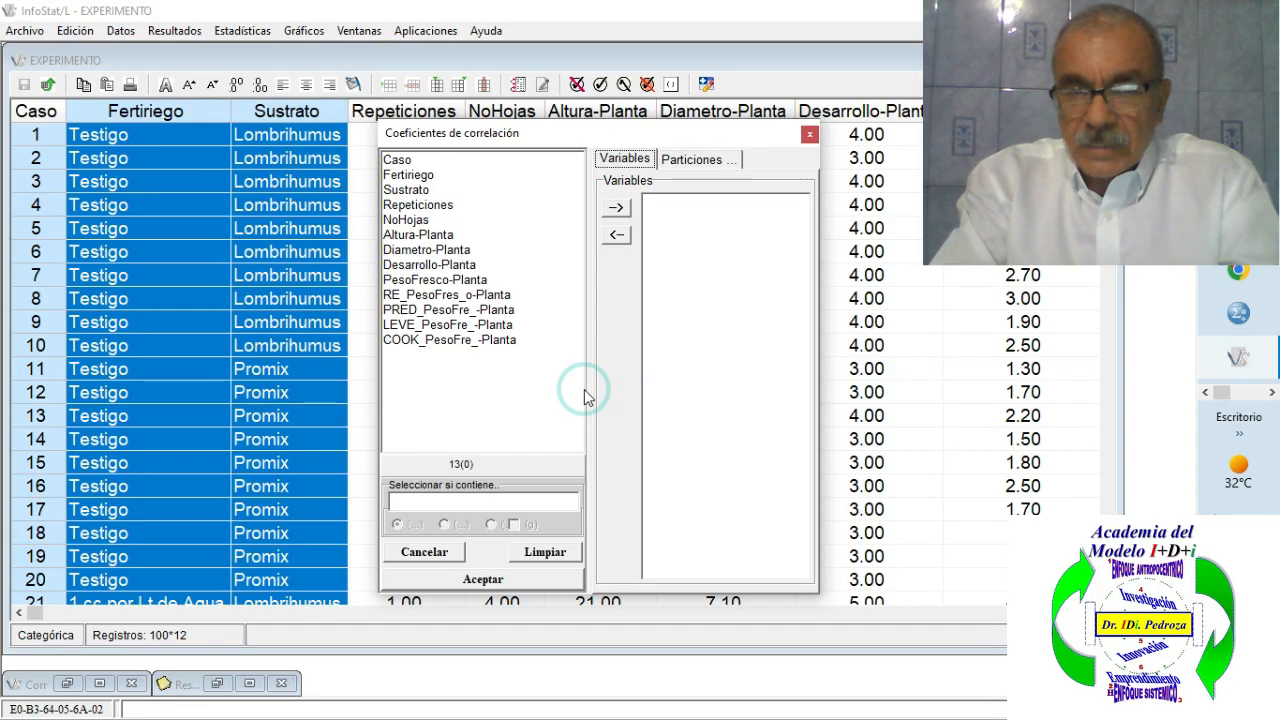
mouse_move(620, 133)
mouse_down()
mouse_move(605, 60)
mouse_move(784, 152)
mouse_move(620, 174)
mouse_move(658, 135)
mouse_move(601, 137)
mouse_up()
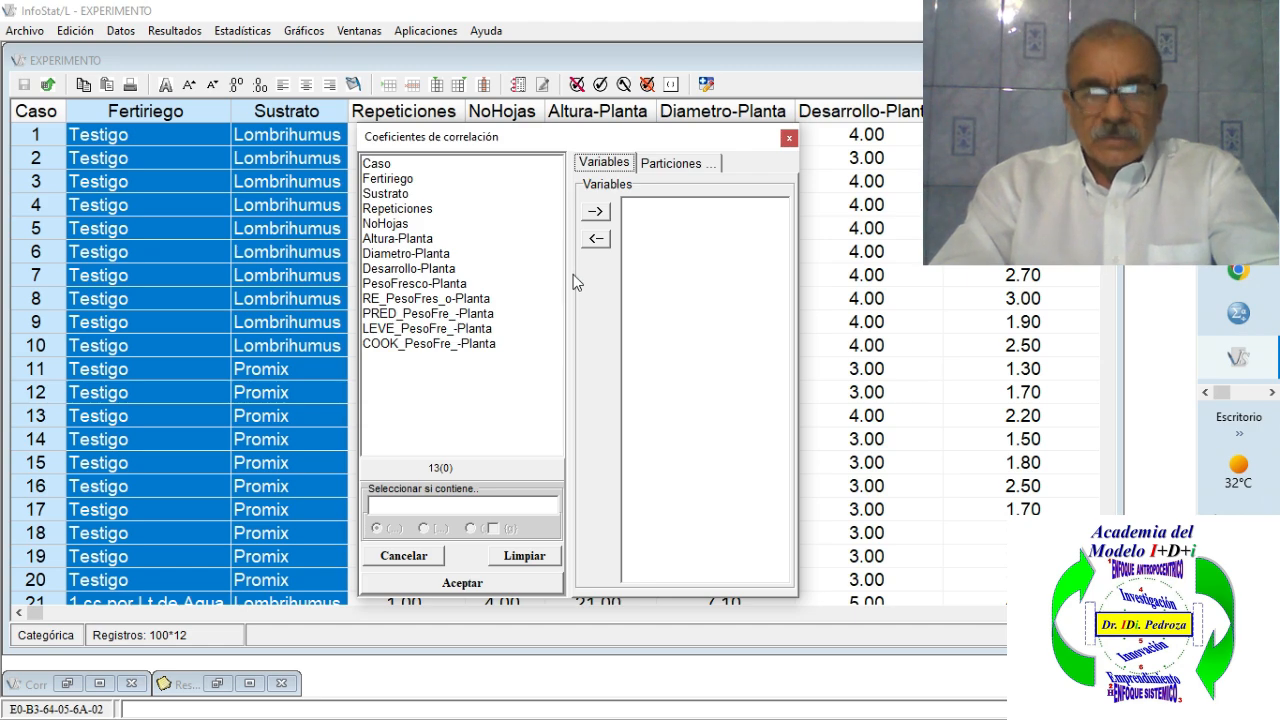
Step: Add Altura-Planta, Diametro-Planta and PesoFresco-Planta as the variables of the correlation analysis
click(428, 240)
click(595, 212)
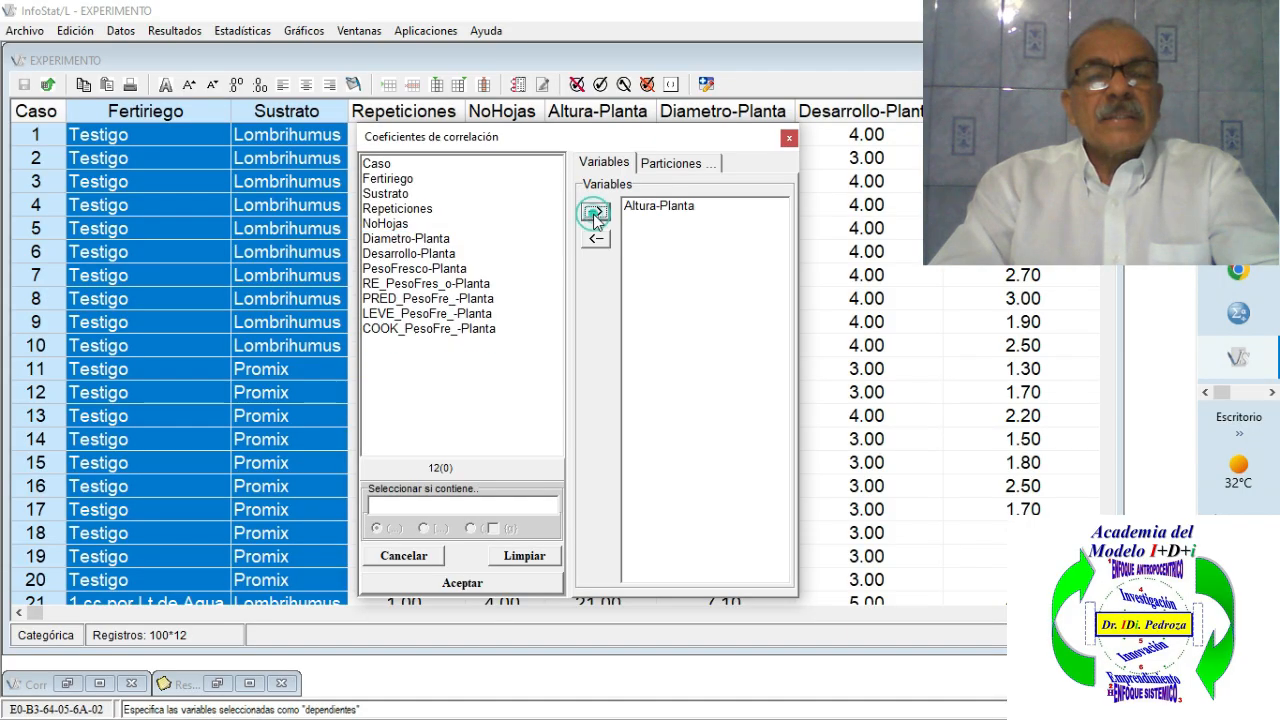
click(440, 238)
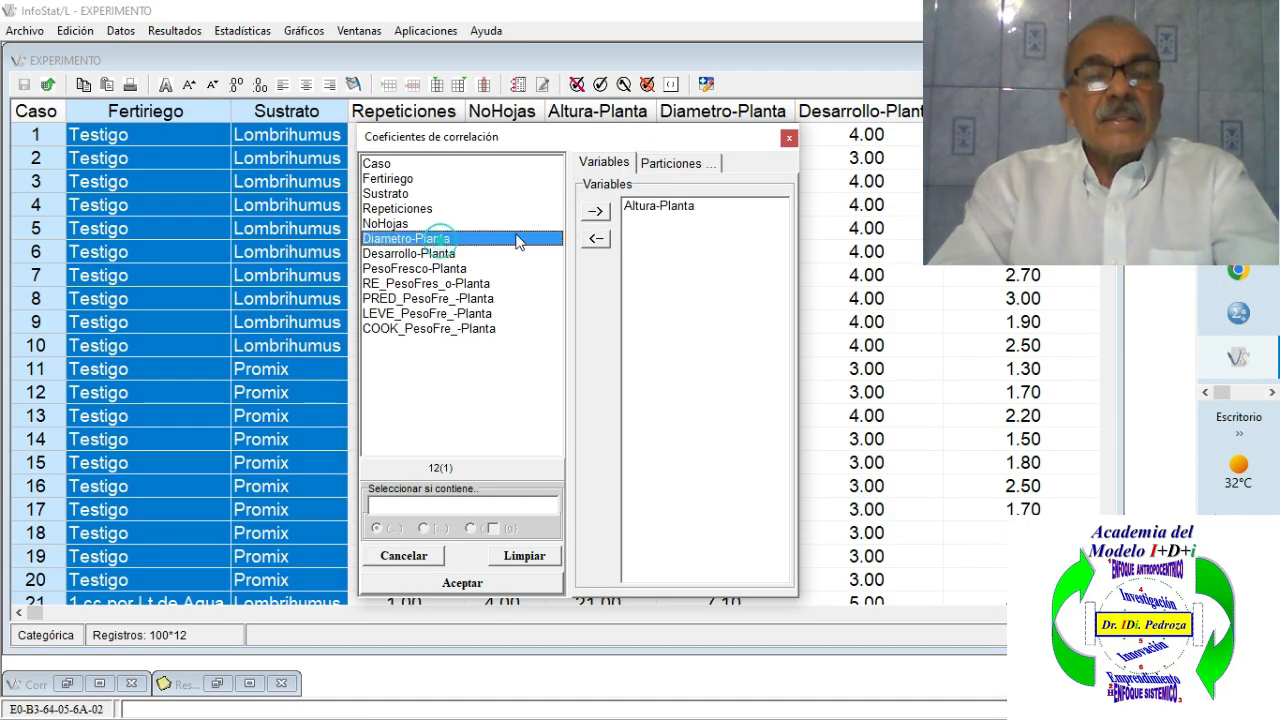
click(595, 211)
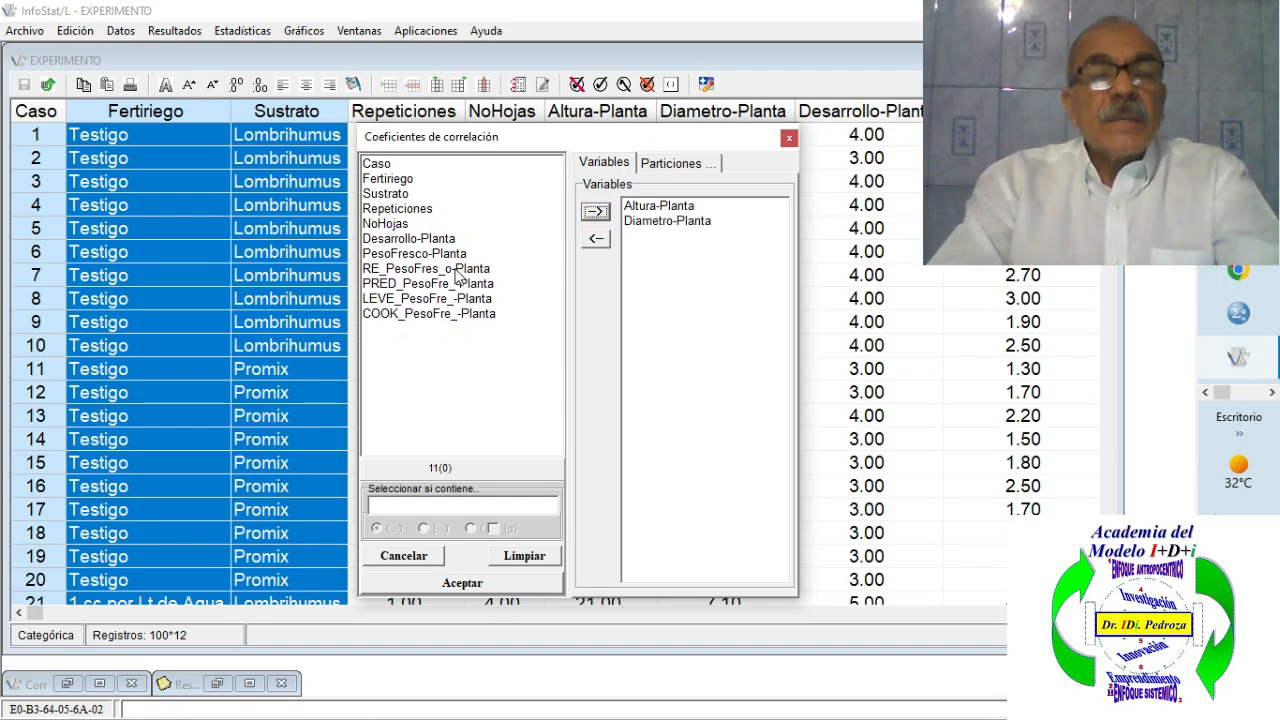
click(432, 253)
click(595, 212)
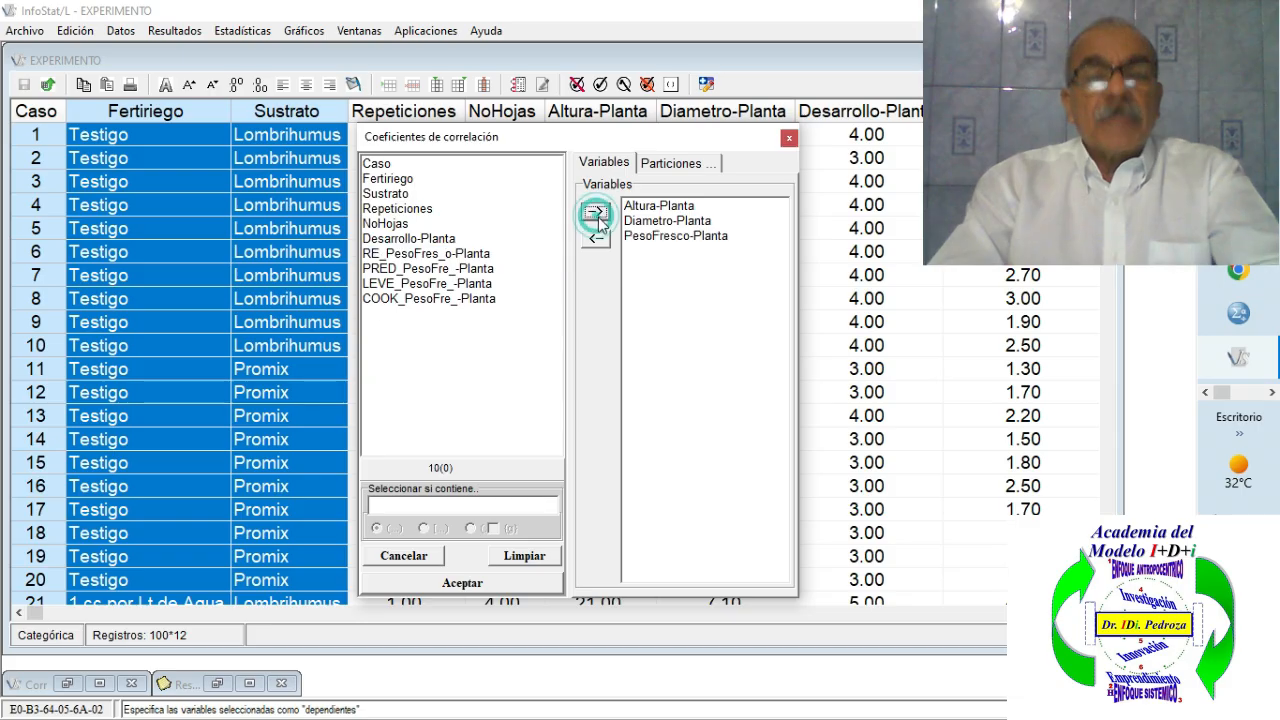
Step: Highlight all three chosen plant variables and accept the variable selection
click(652, 206)
click(646, 237)
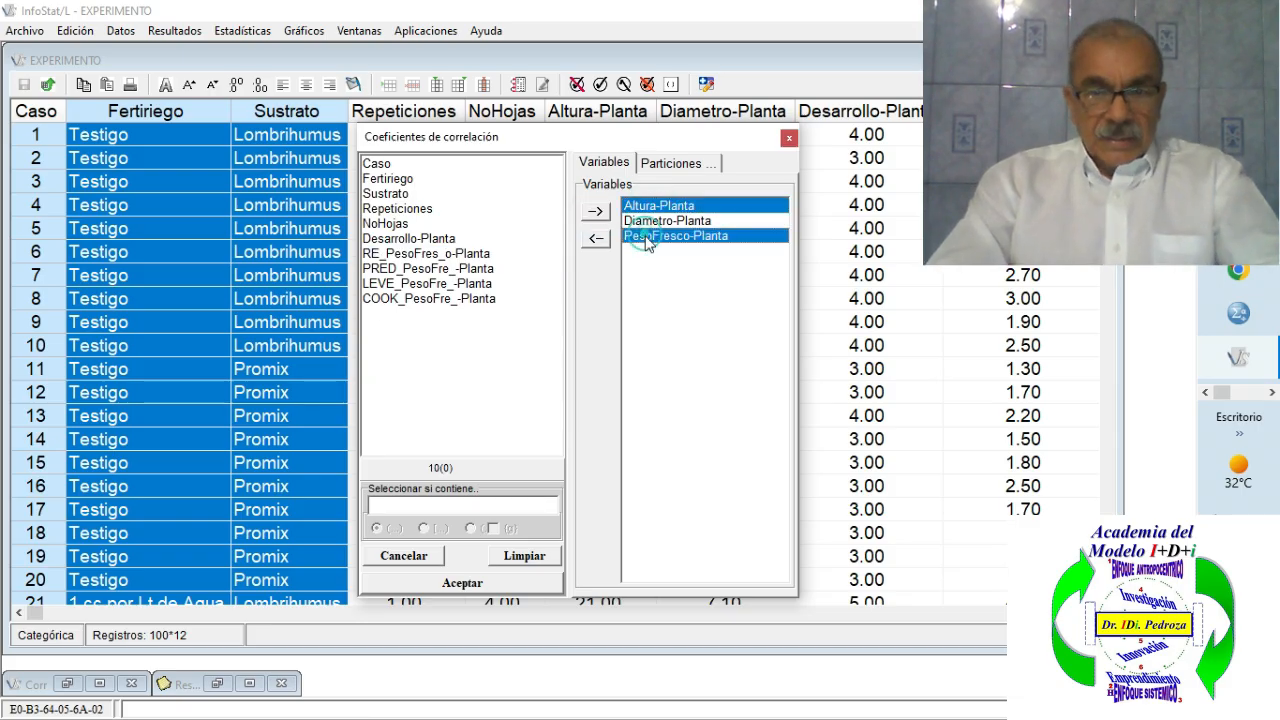
click(646, 221)
click(646, 205)
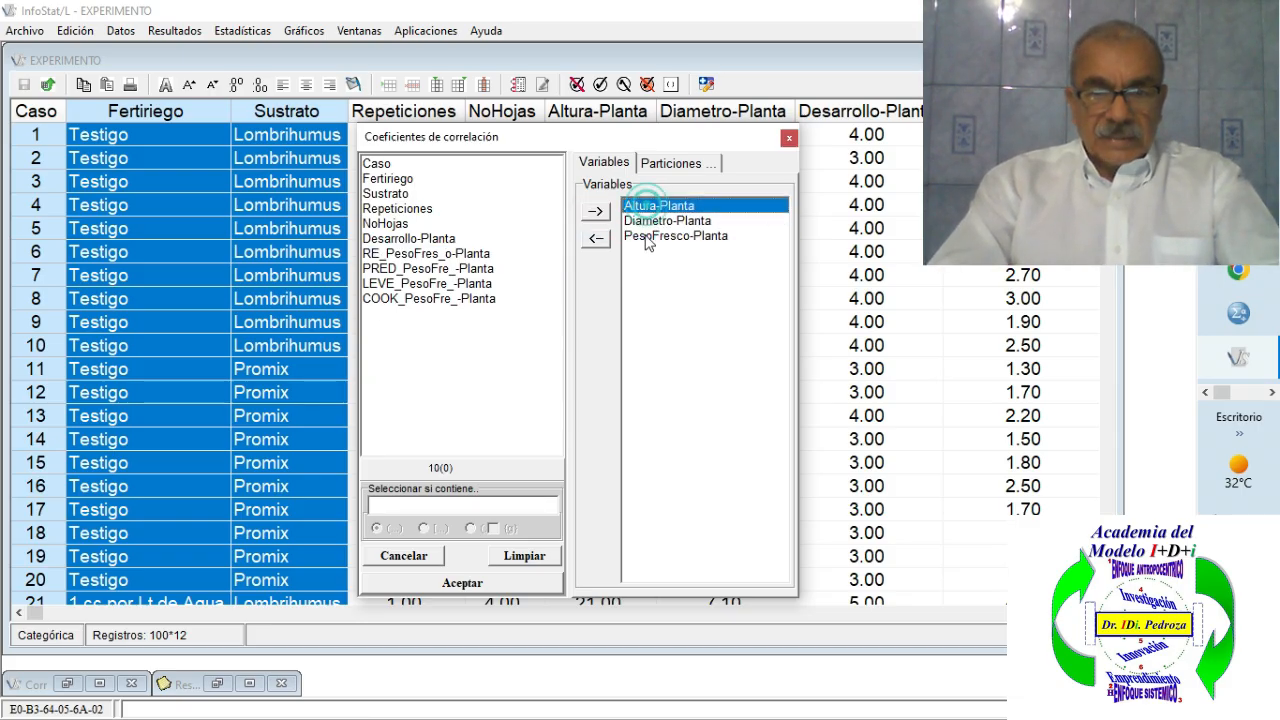
ctrl+click(646, 237)
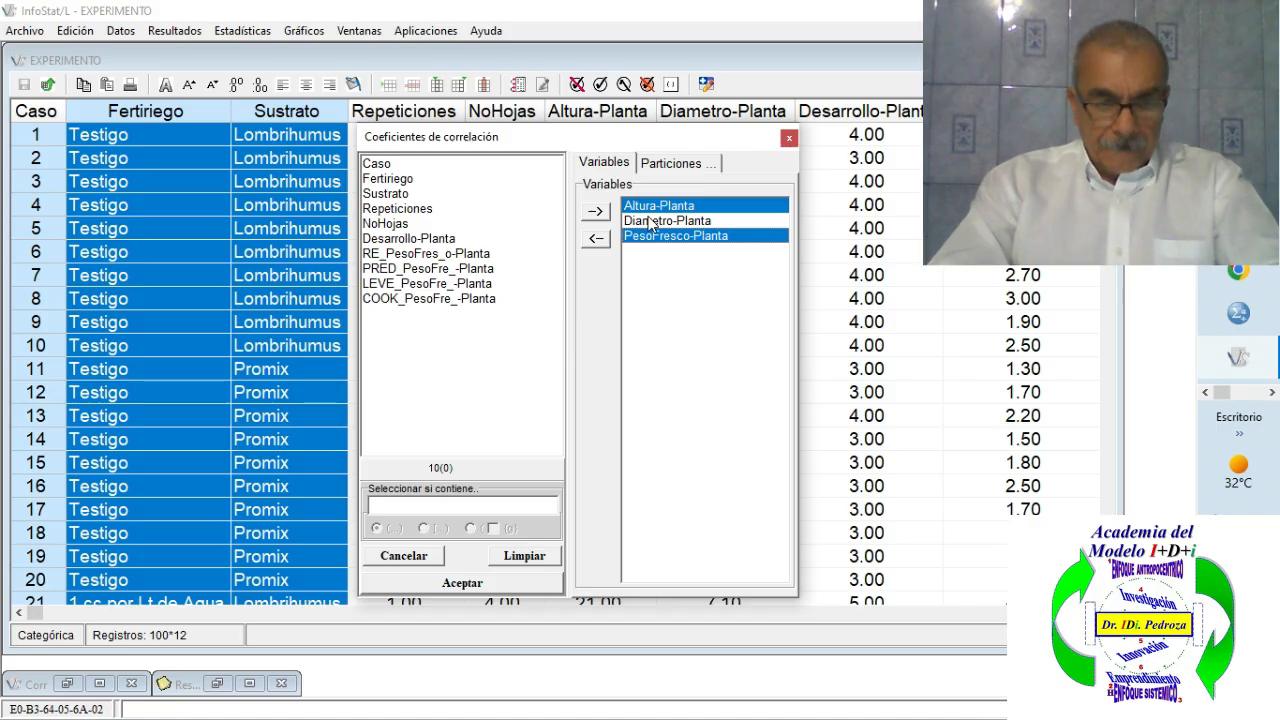
ctrl+click(650, 221)
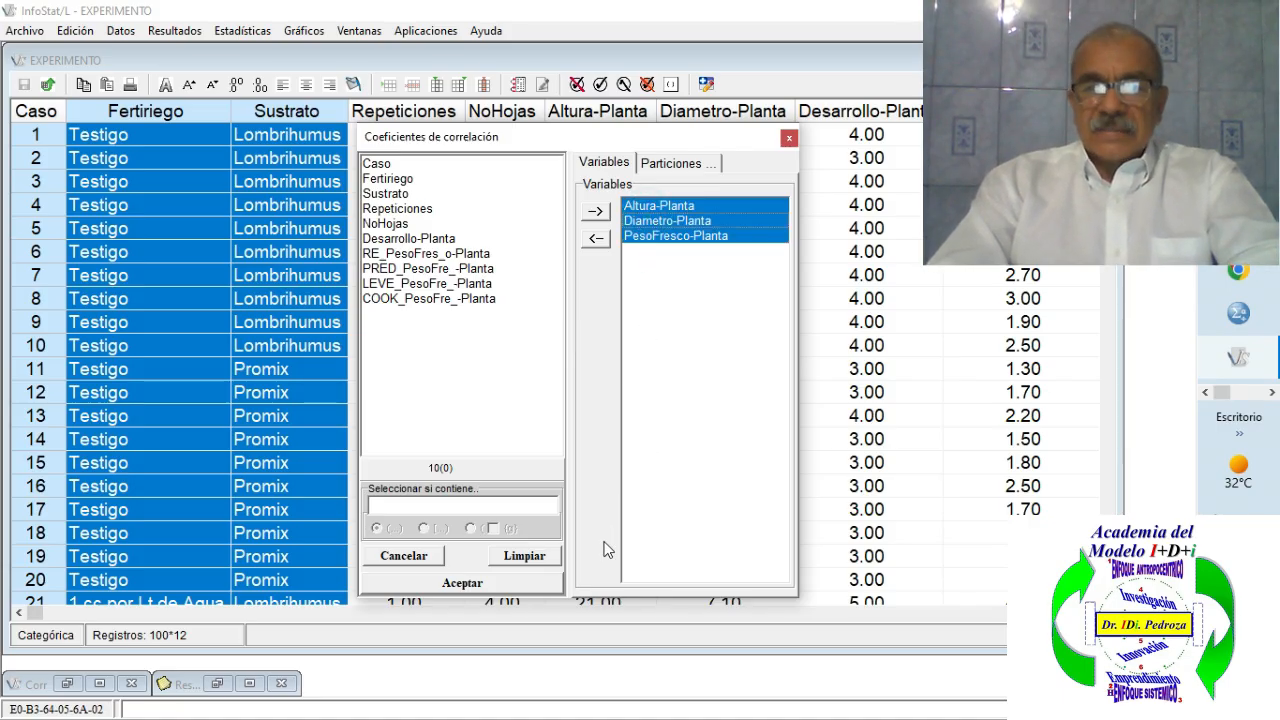
click(461, 584)
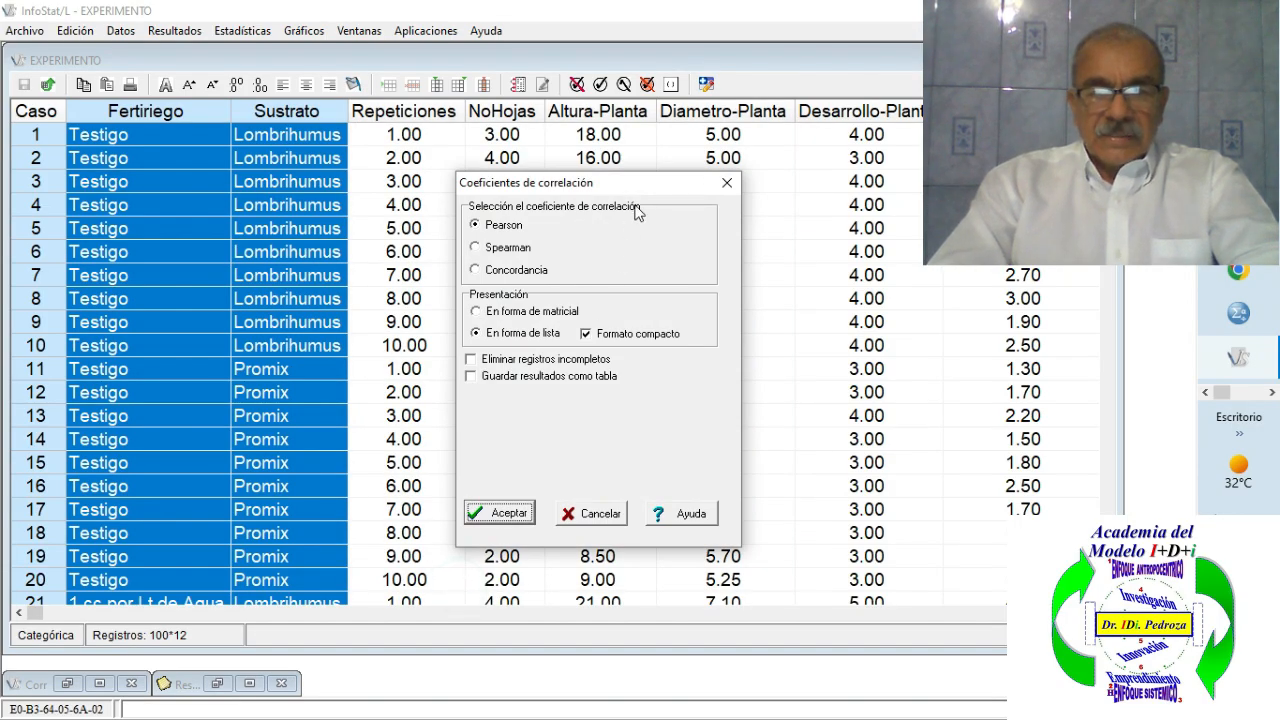
Step: Run the correlation with the Pearson coefficient, presented in list form with compact format
drag(640, 186, 530, 128)
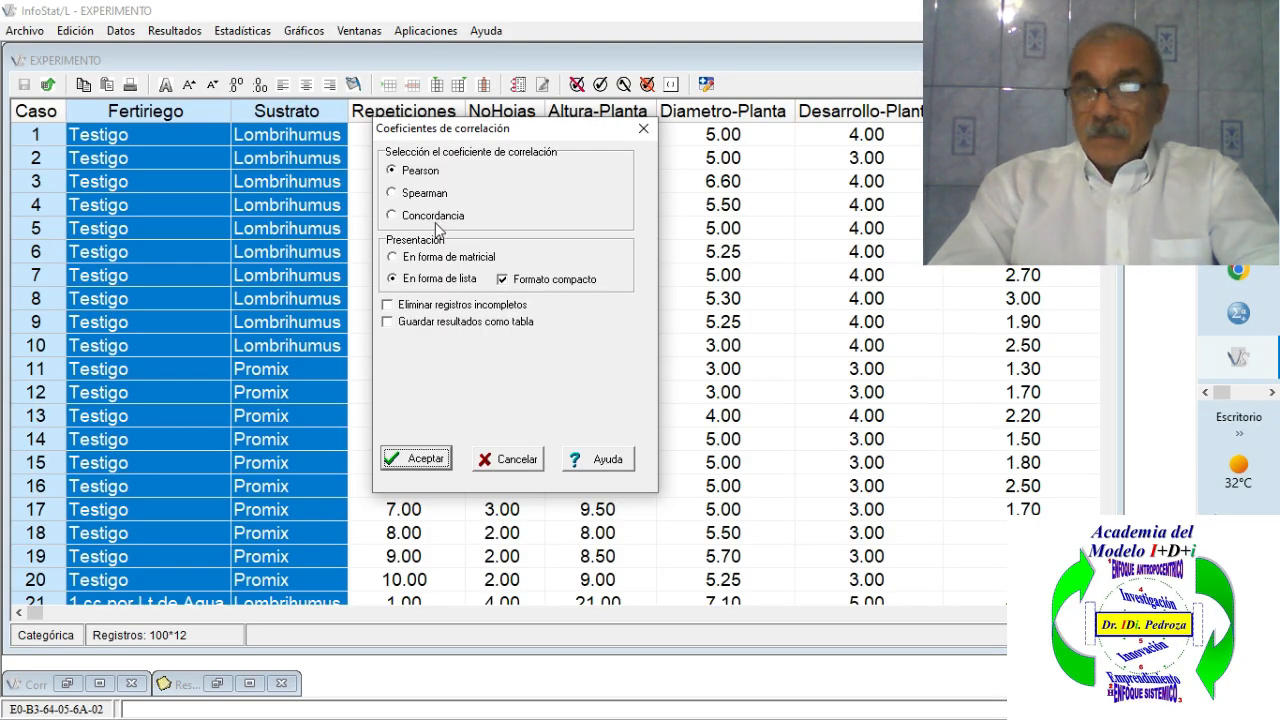
click(410, 176)
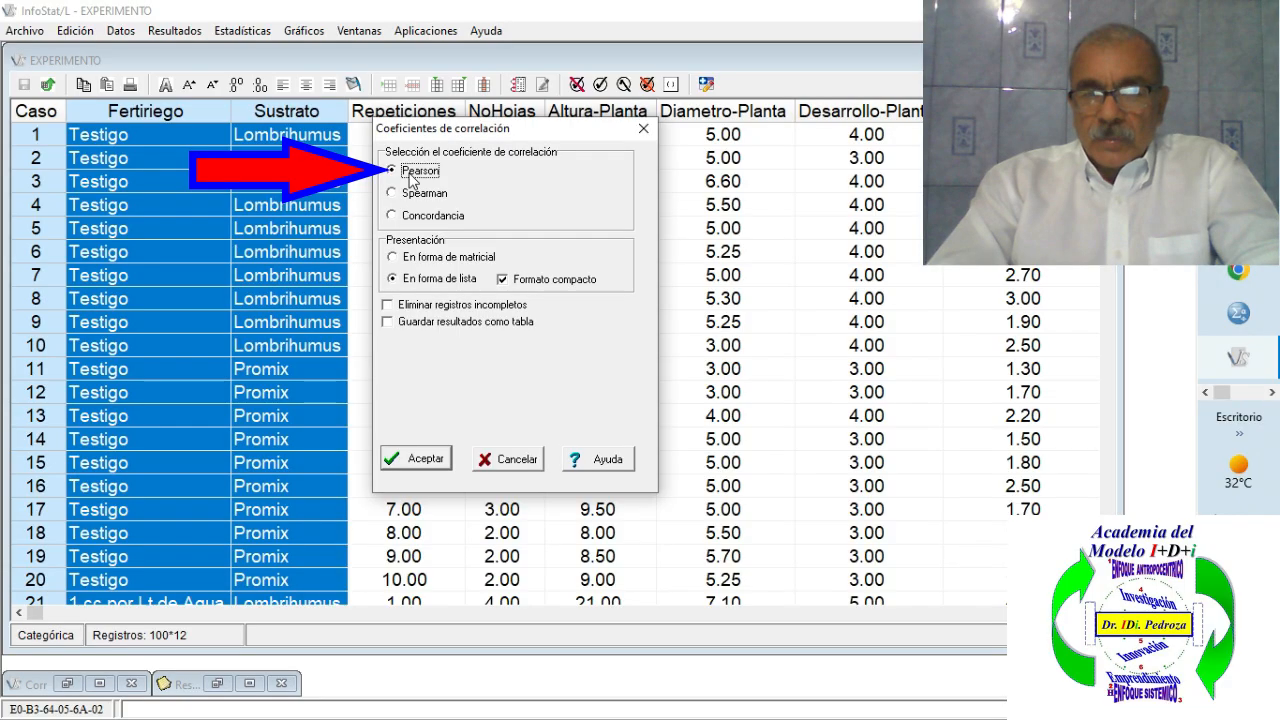
click(394, 258)
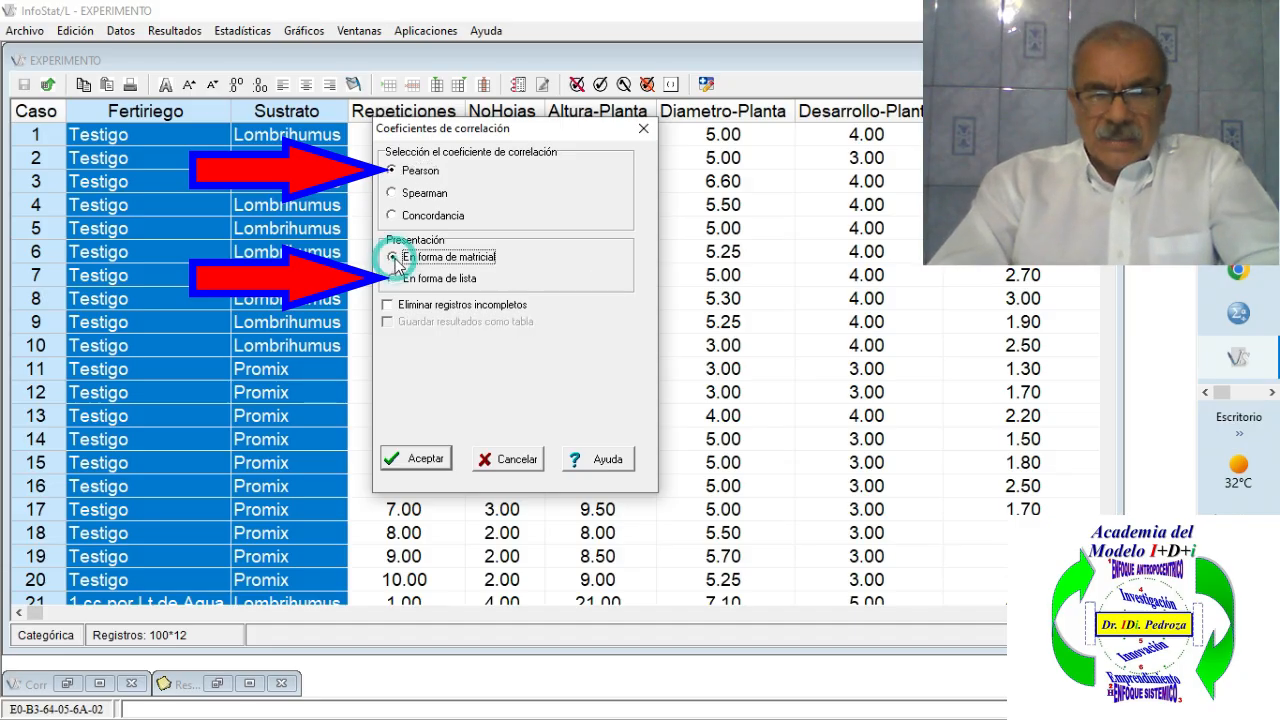
click(399, 280)
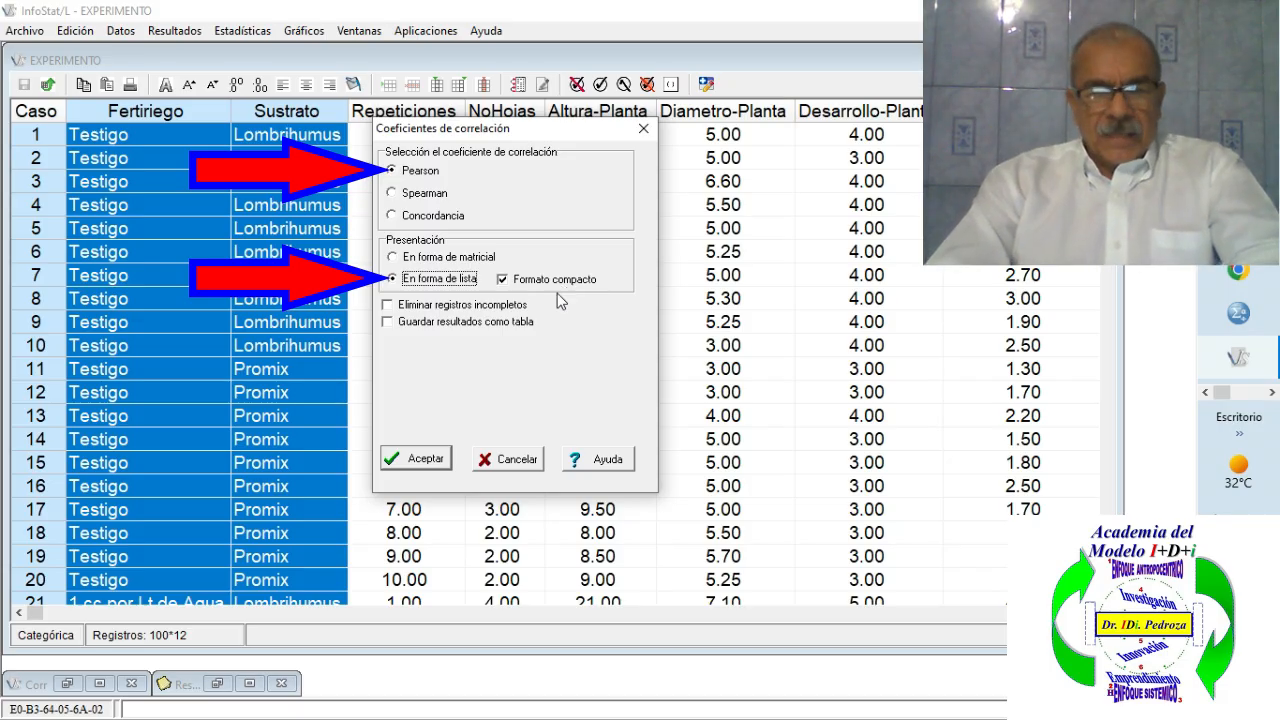
click(425, 460)
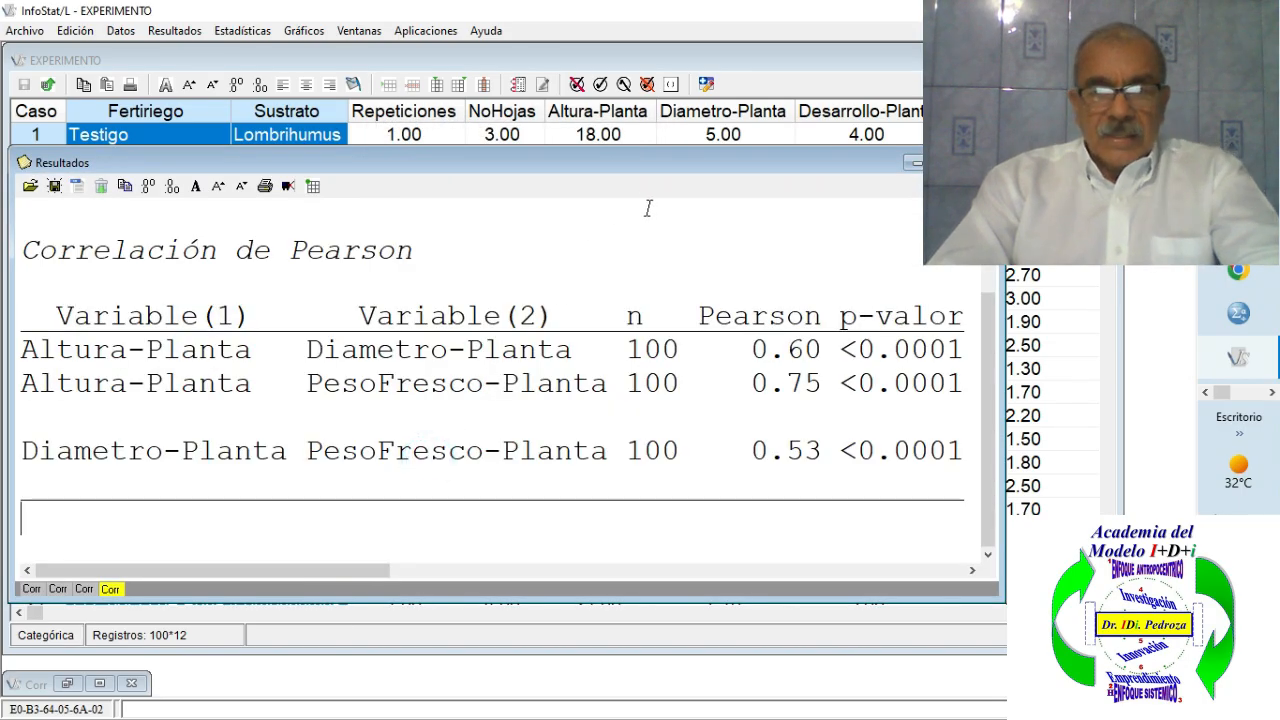
Step: Examine the Pearson coefficient and p-value of each variable pair in the correlation results
drag(678, 160, 716, 128)
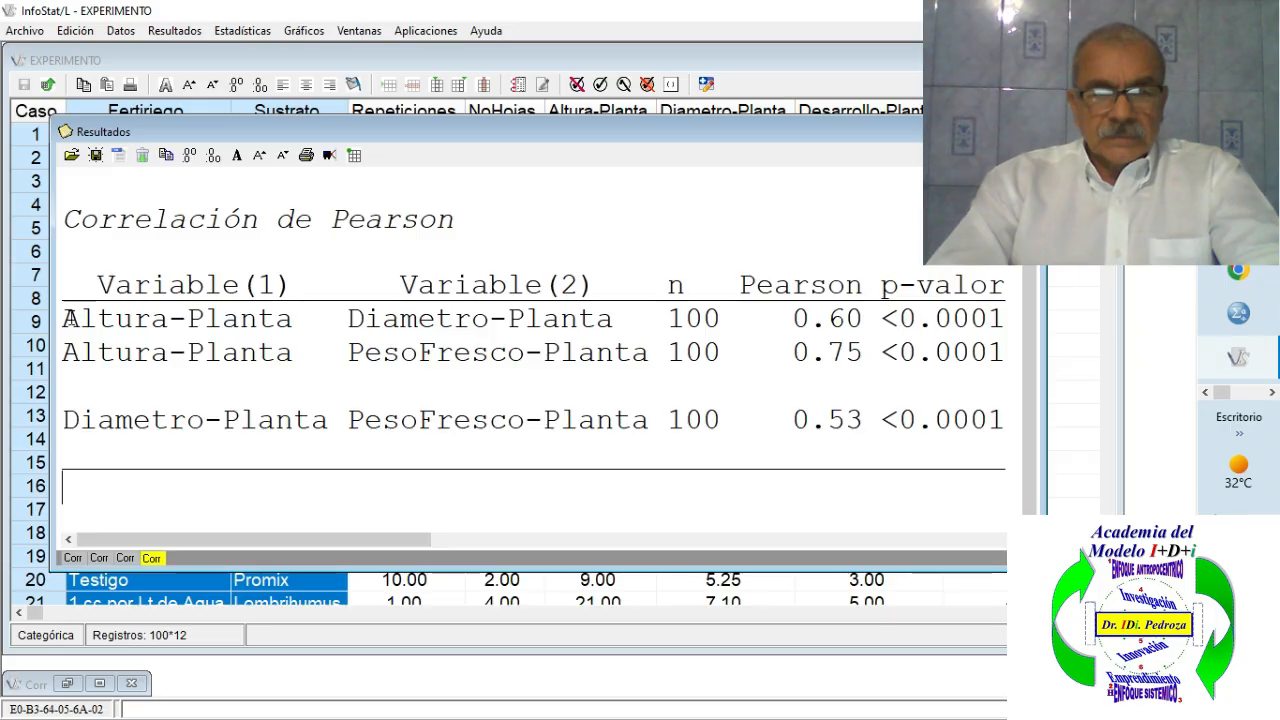
triple_click(74, 226)
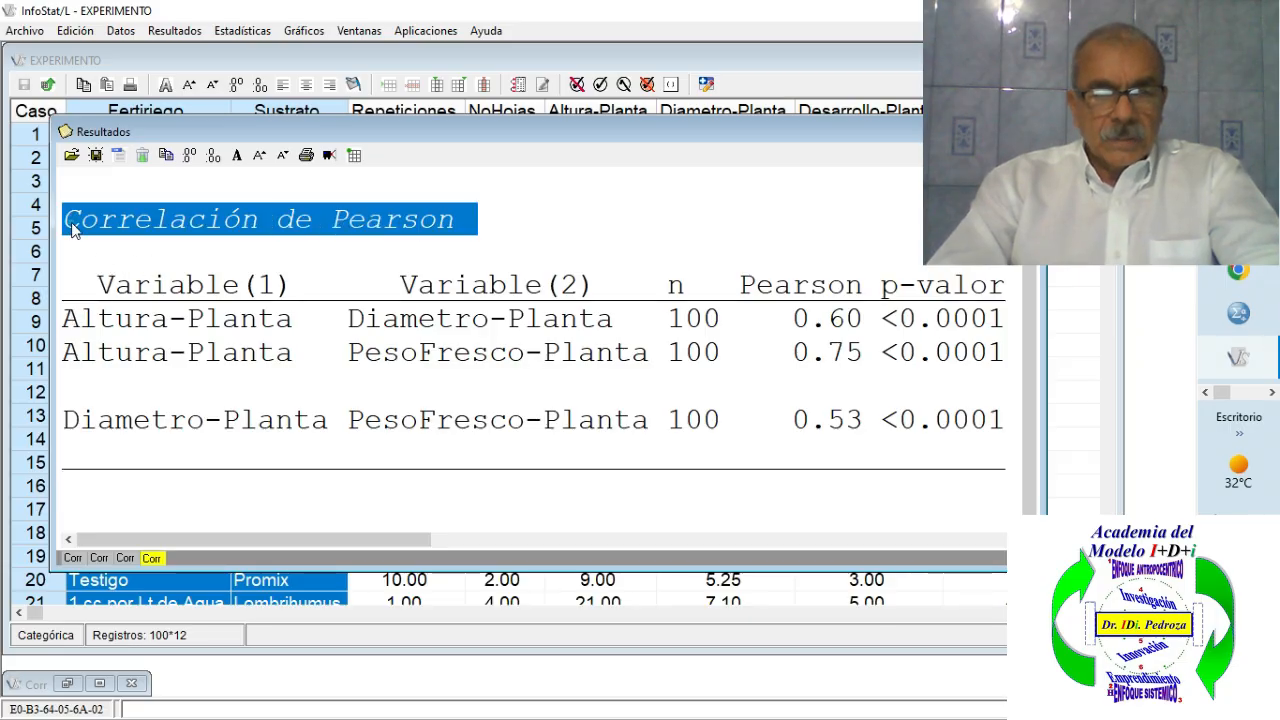
click(65, 320)
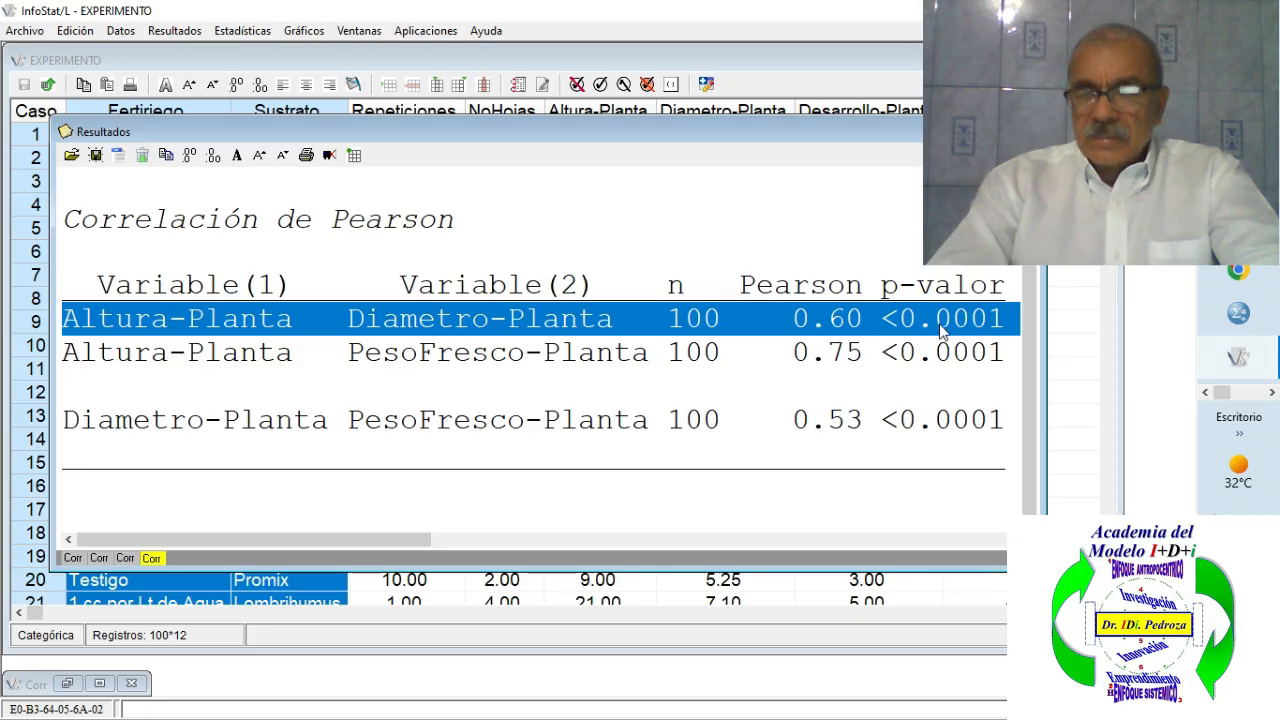
click(70, 352)
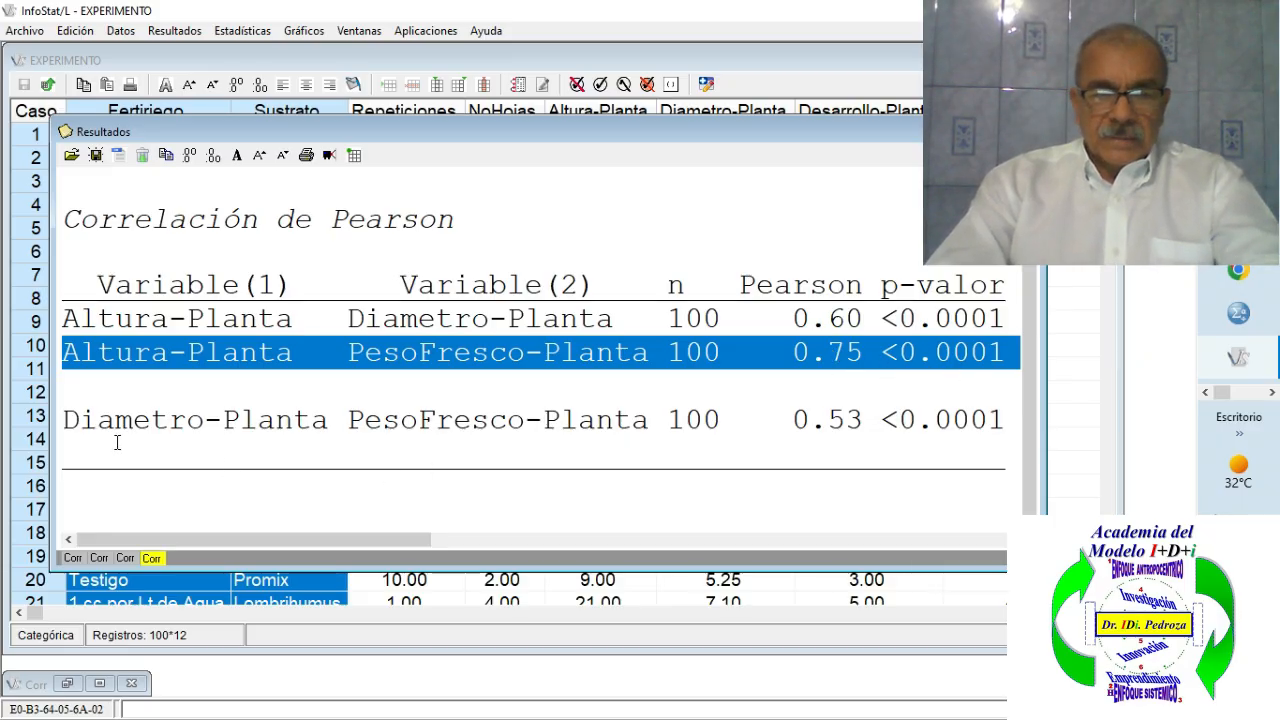
click(67, 425)
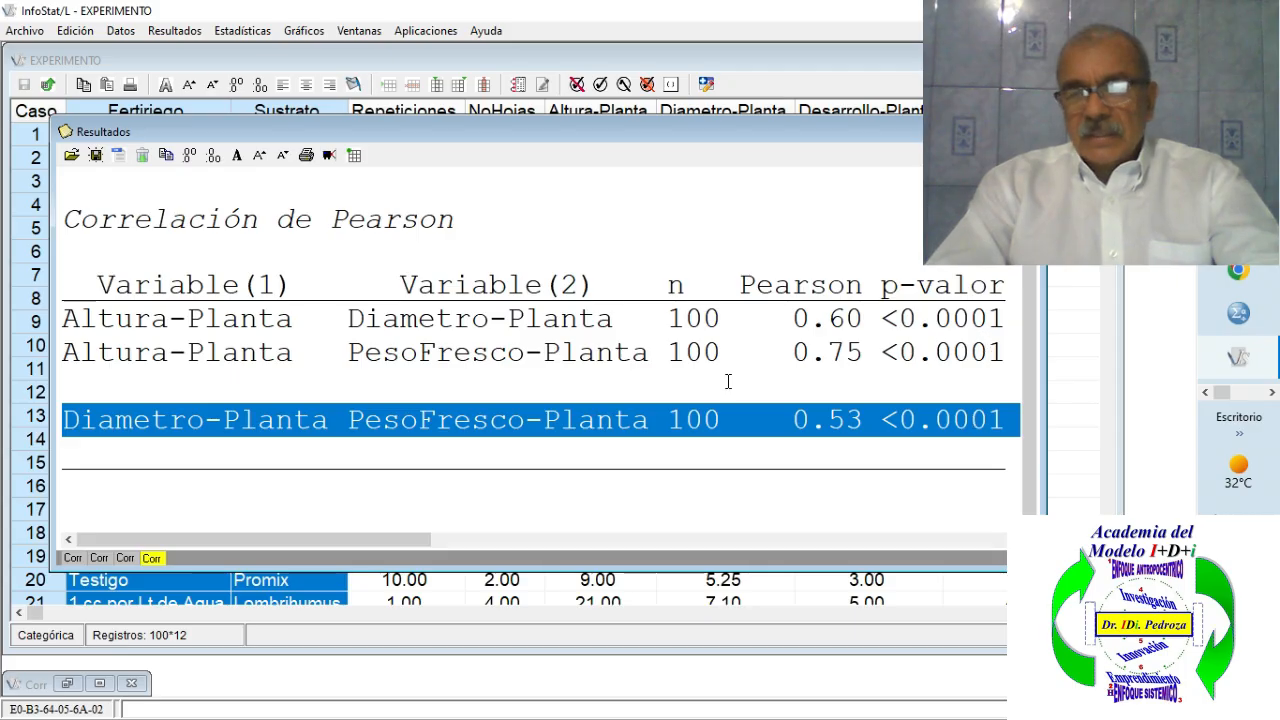
drag(64, 285, 1006, 420)
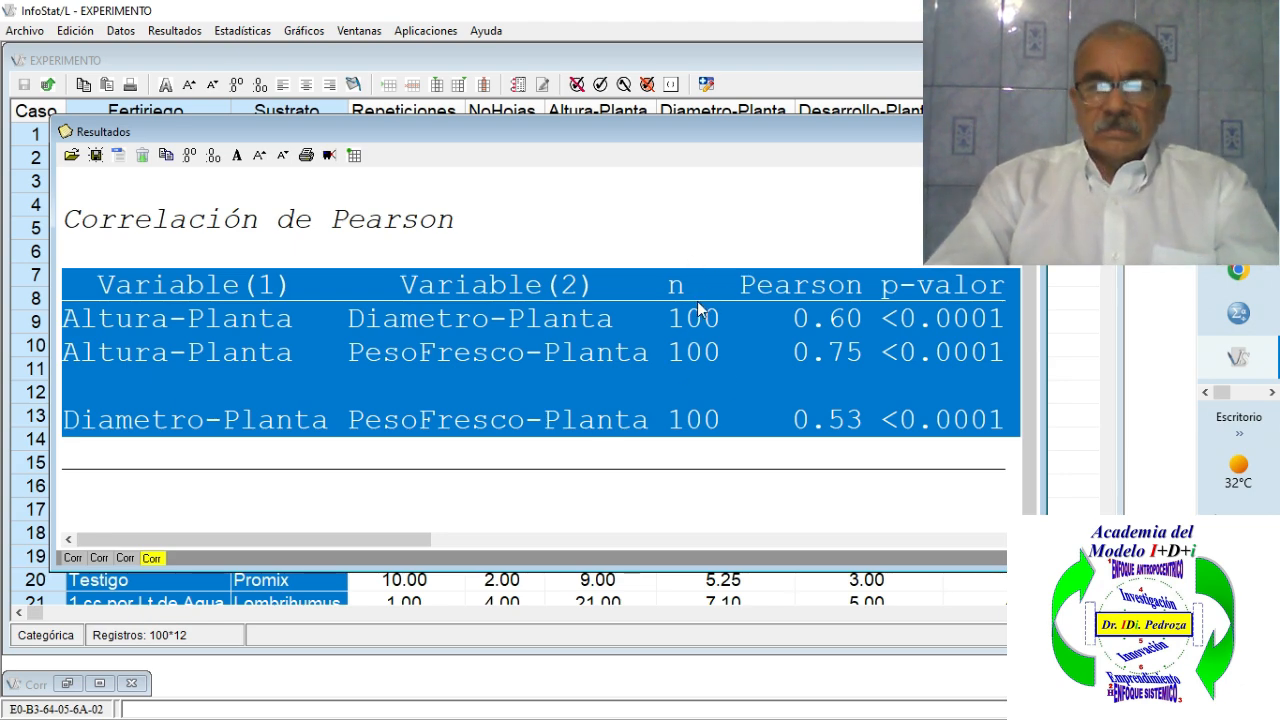
click(795, 350)
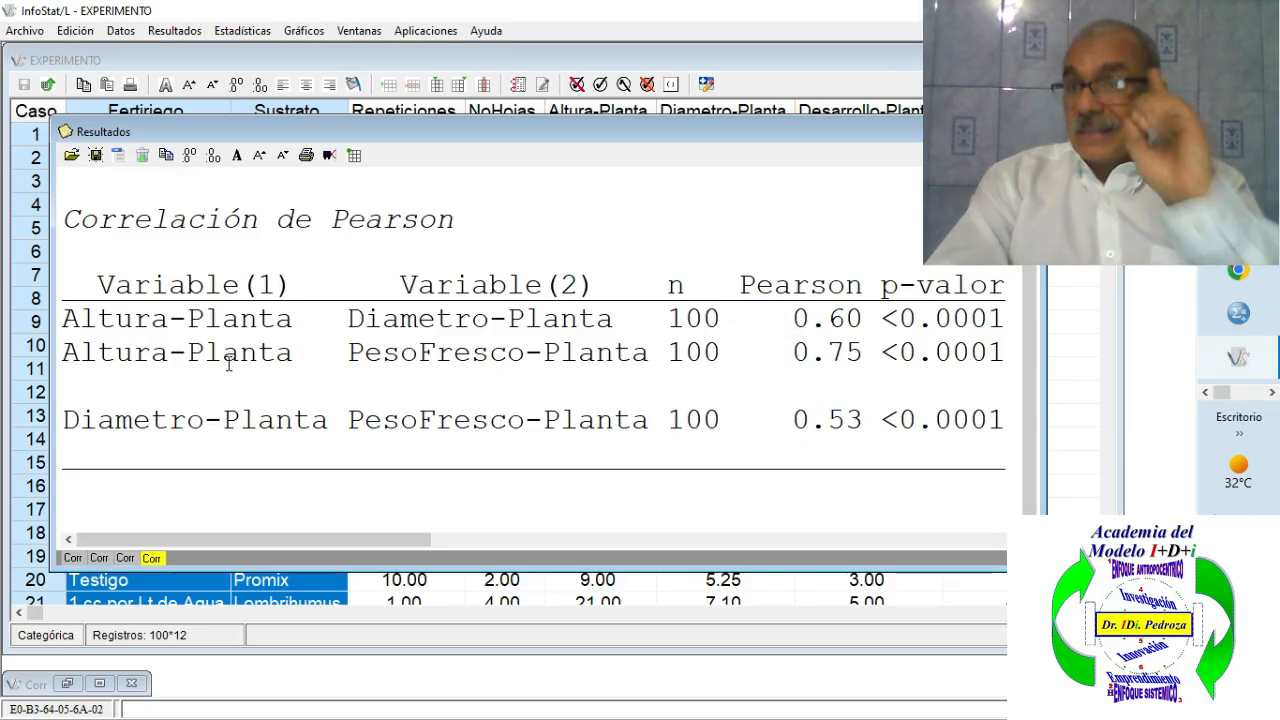
click(67, 361)
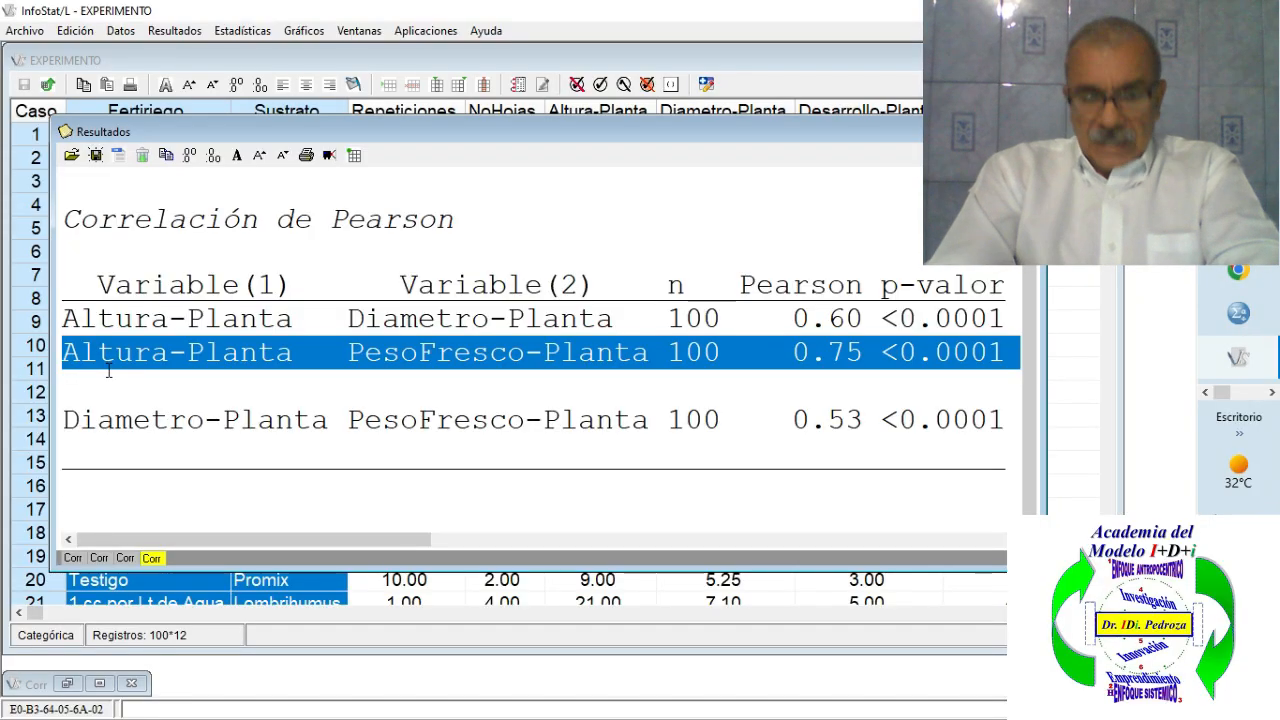
Step: Switch to the PowerPoint presentation on hypothesis testing and start the slide show at the decision rule slide
key(alt+Tab)
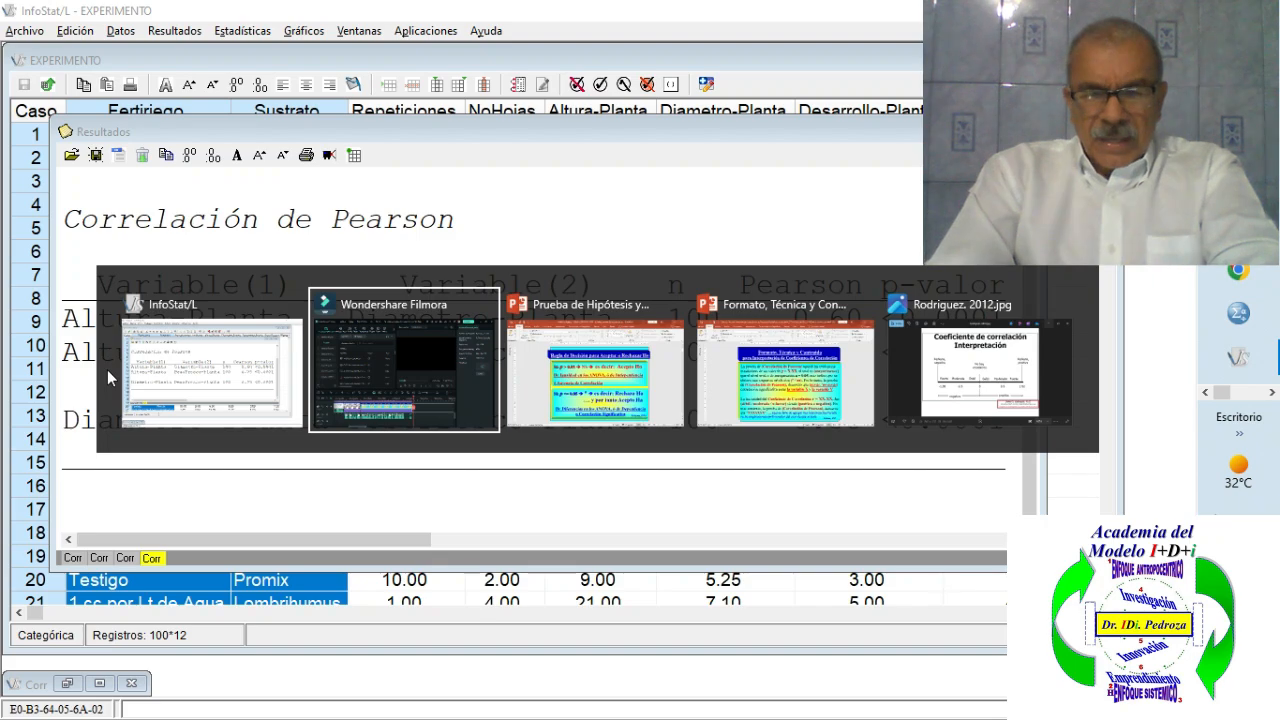
key(alt+Tab)
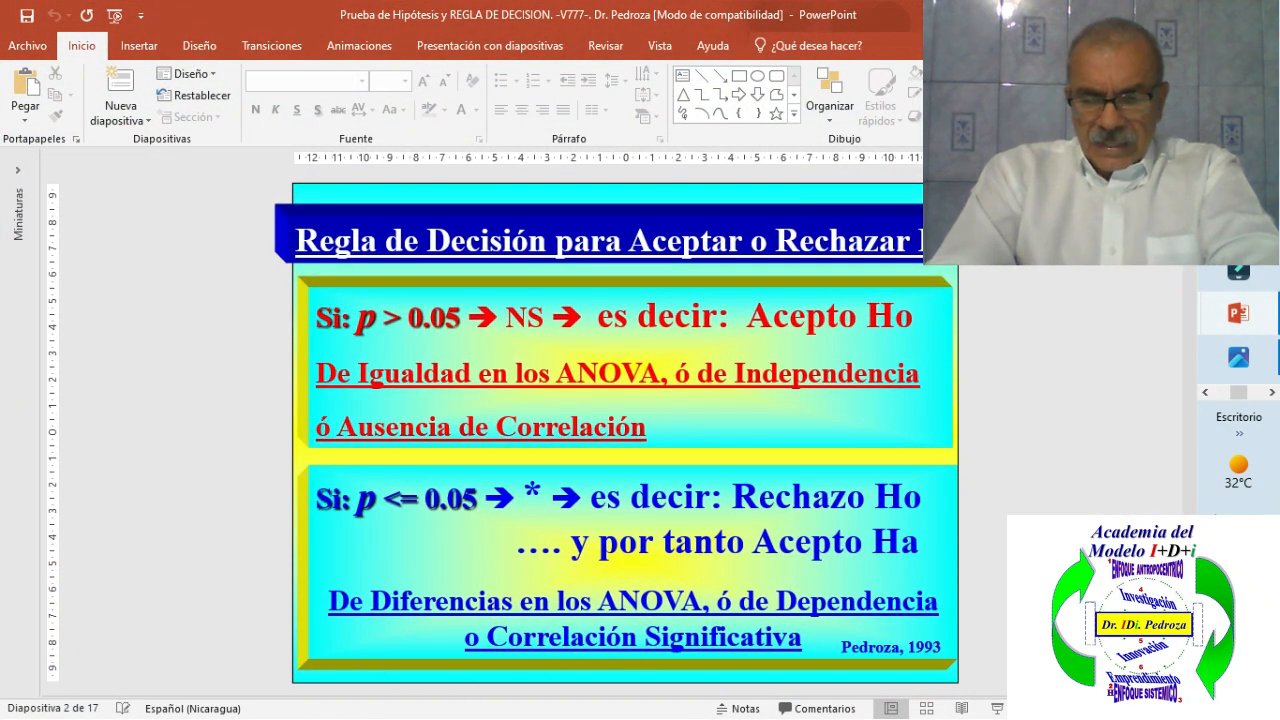
click(997, 708)
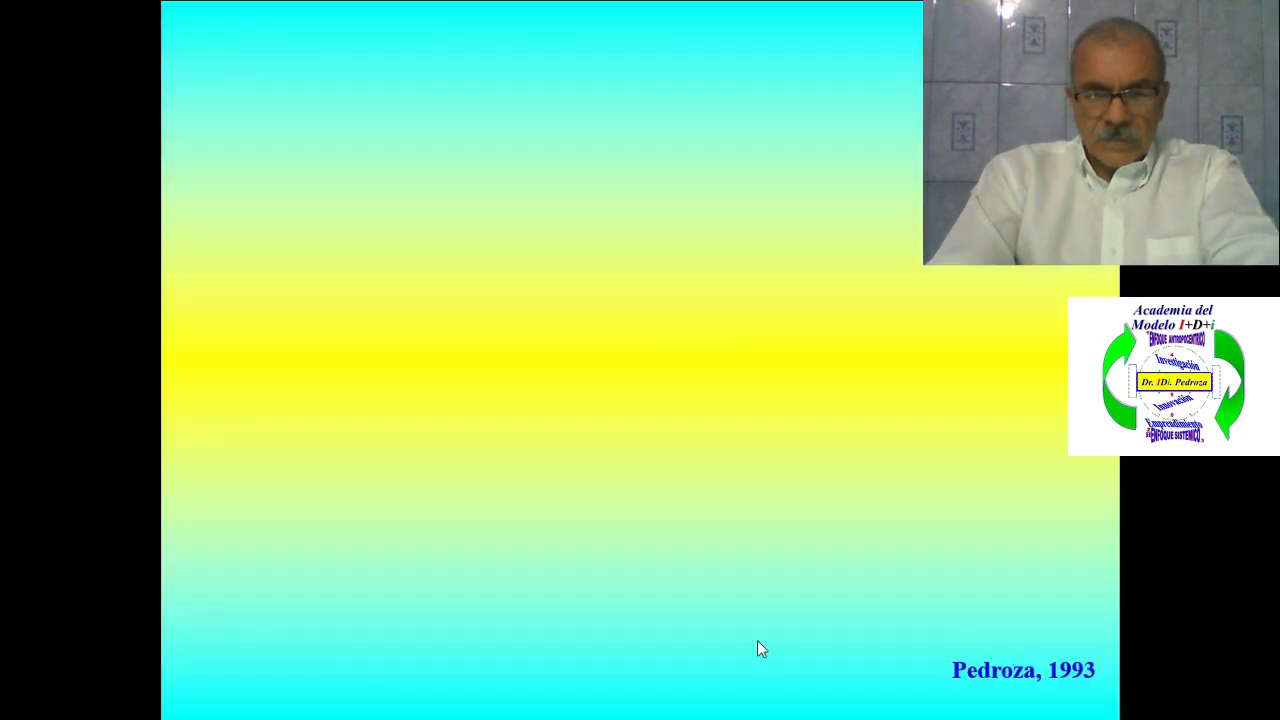
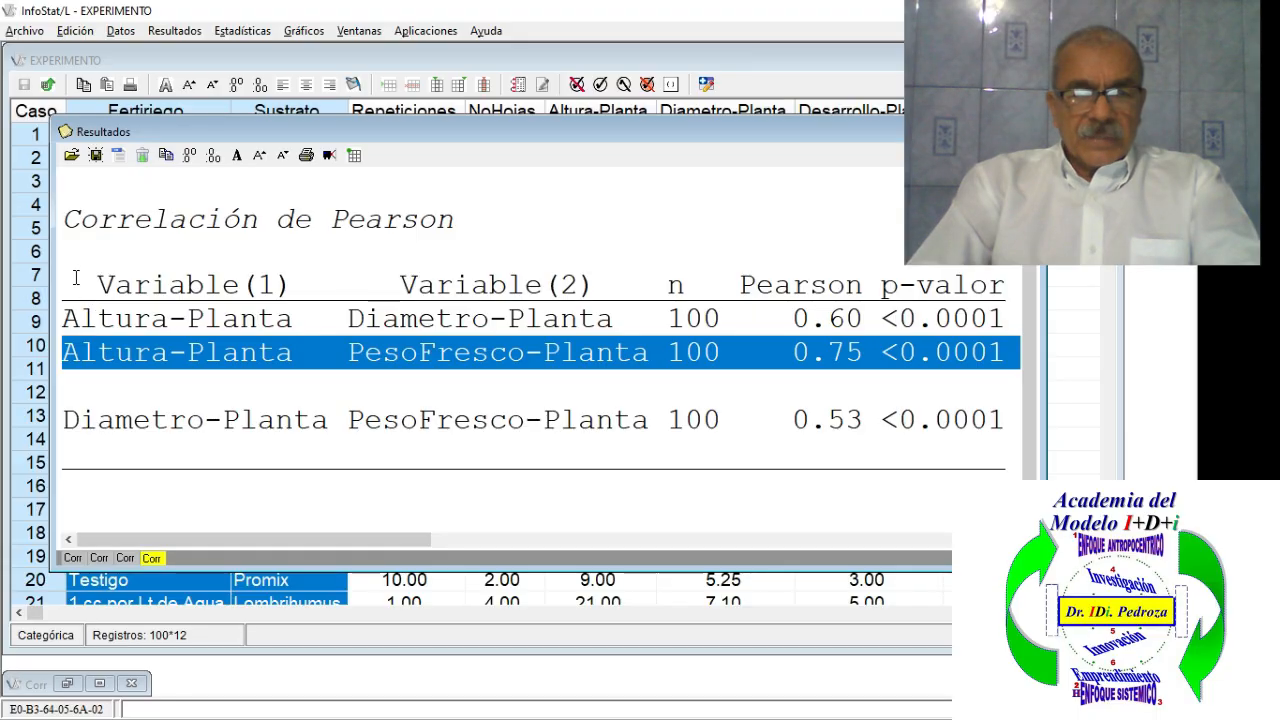
Step: Reopen the correlation coefficients analysis for the EXPERIMENTO table and clear the previously chosen variables
drag(63, 237, 1021, 448)
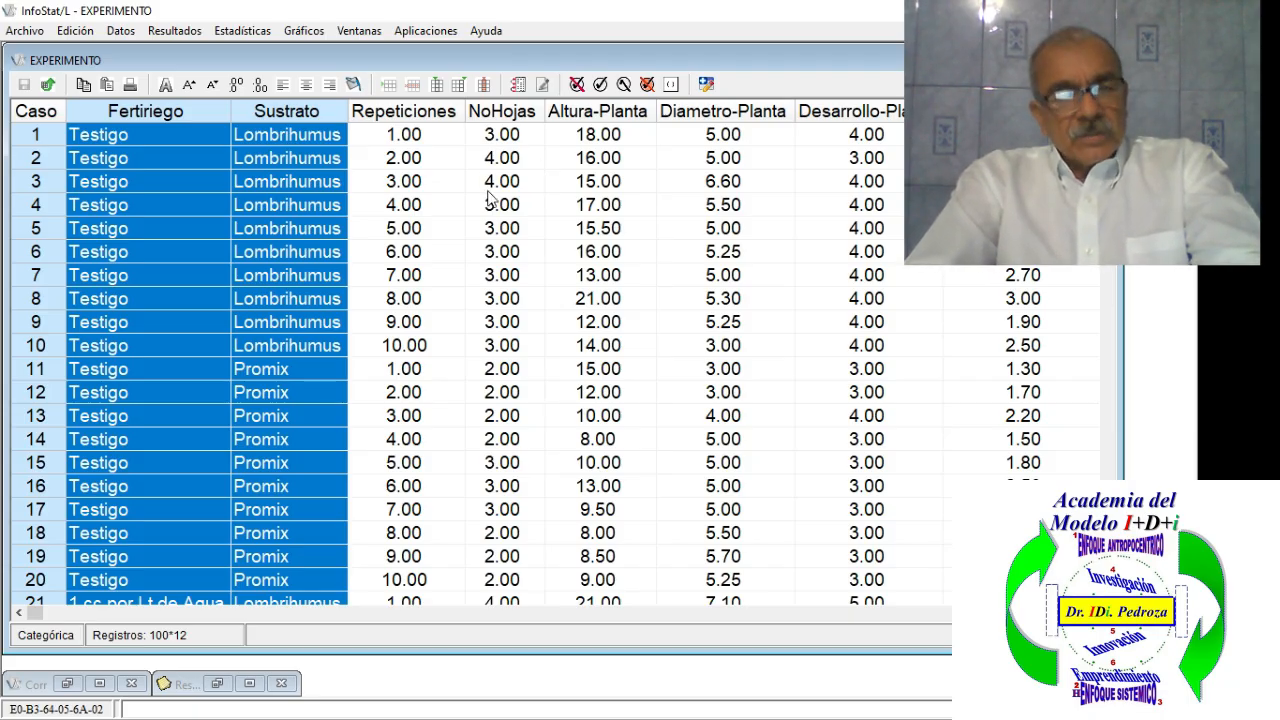
click(251, 34)
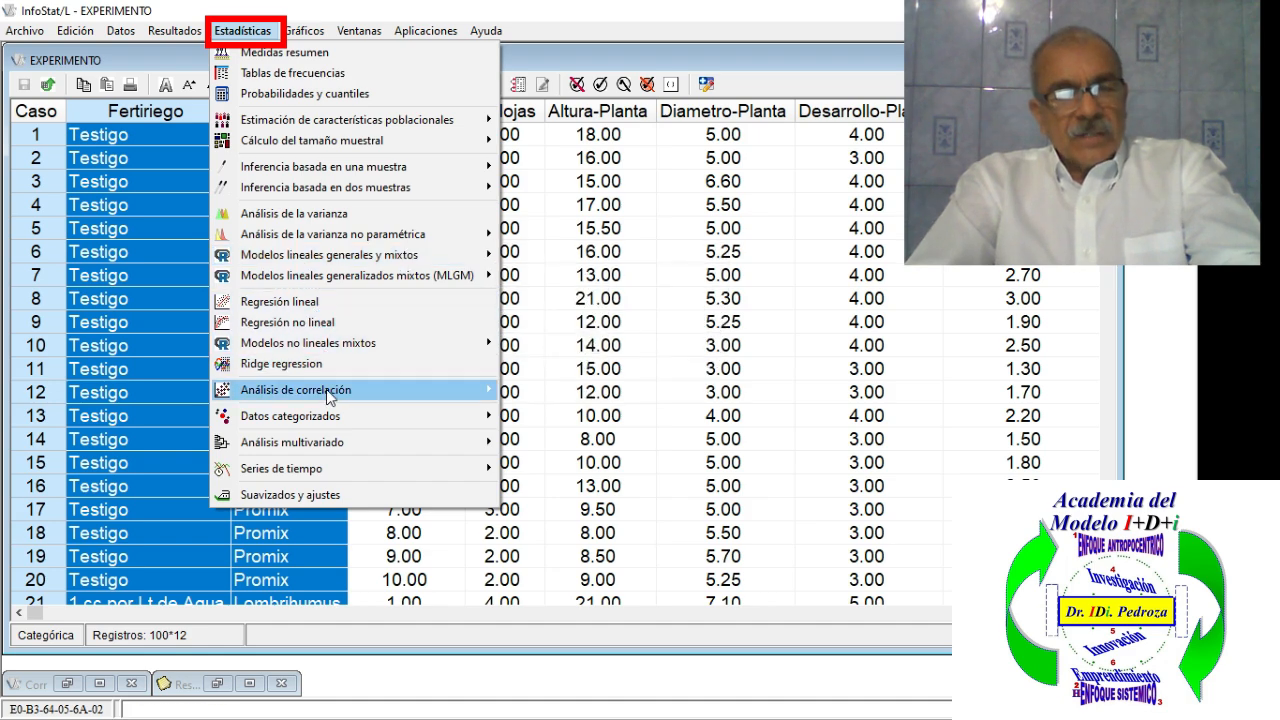
mouse_move(399, 140)
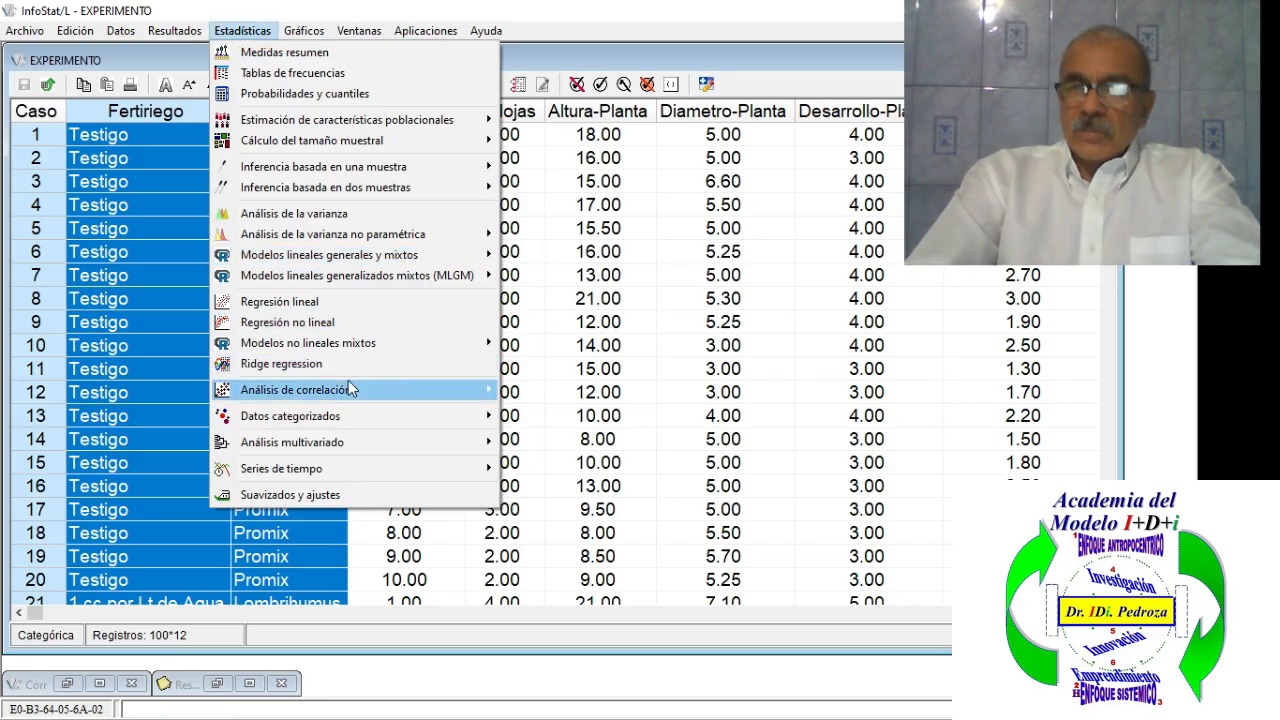
mouse_move(346, 397)
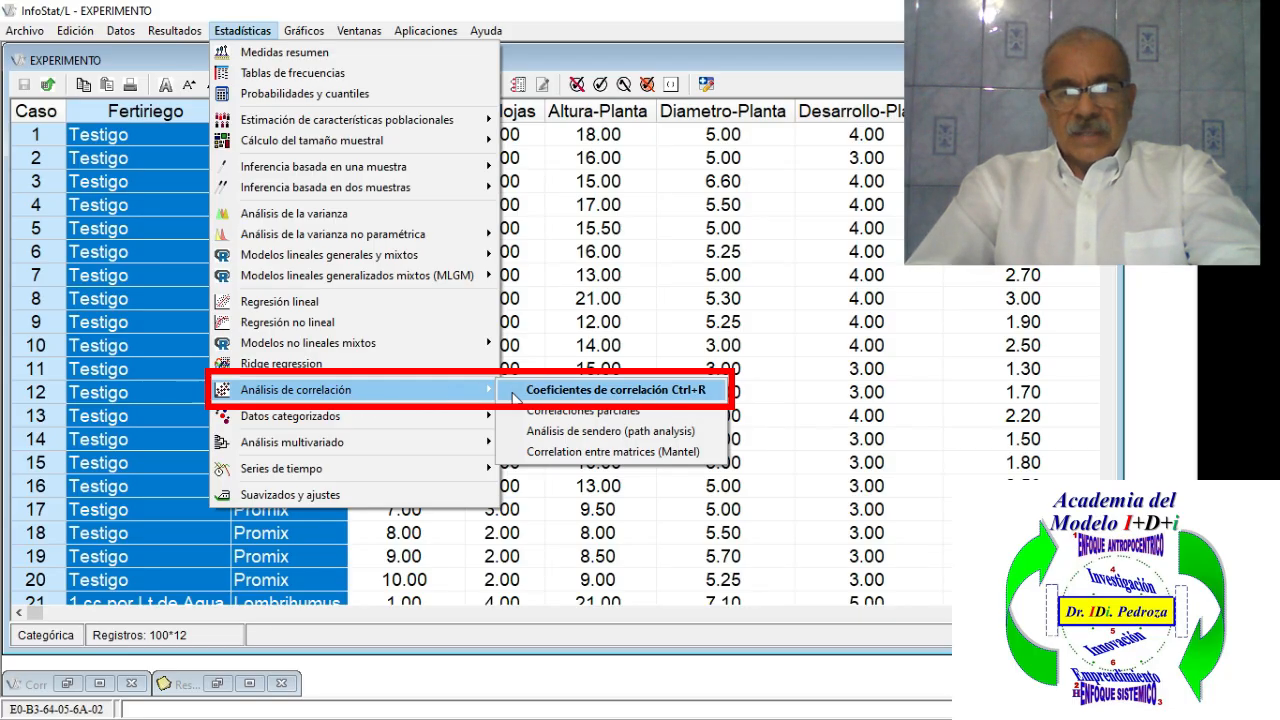
click(565, 396)
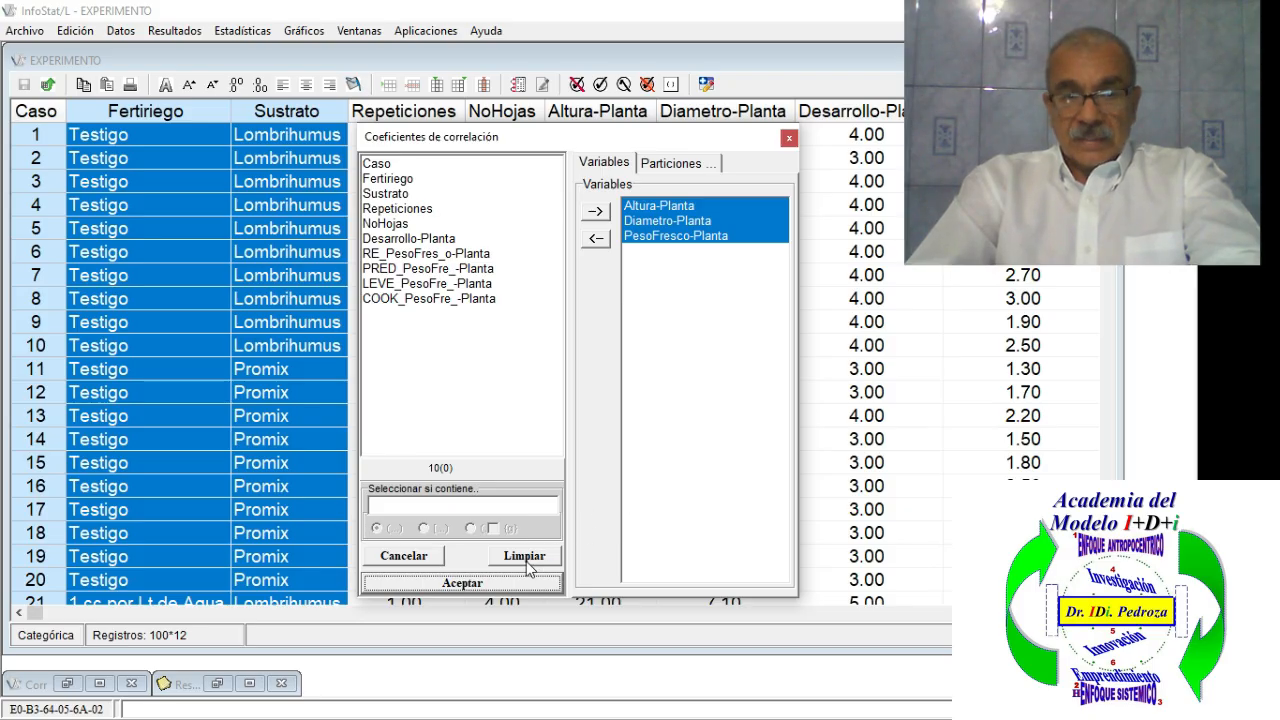
click(534, 562)
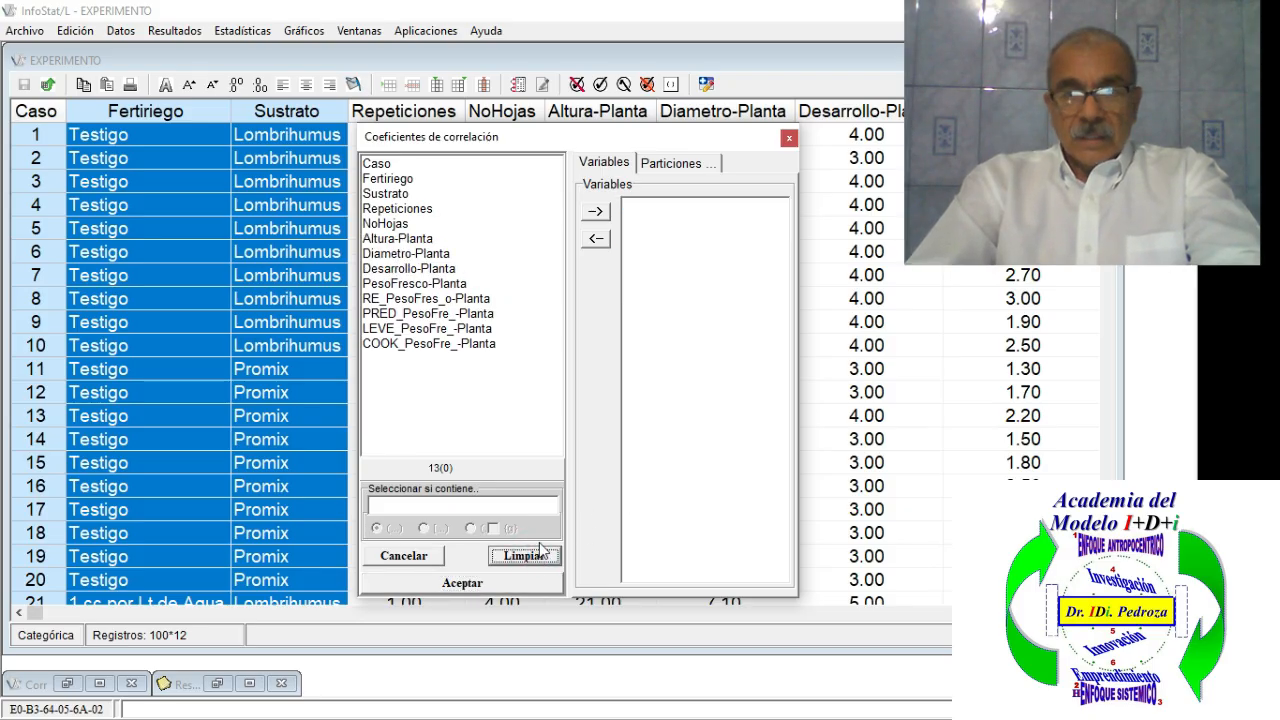
Step: Add NoHojas and Desarrollo-Planta as the variables of the correlation analysis
mouse_move(630, 137)
mouse_down()
mouse_move(635, 123)
mouse_move(634, 149)
mouse_move(654, 146)
mouse_move(630, 144)
mouse_up()
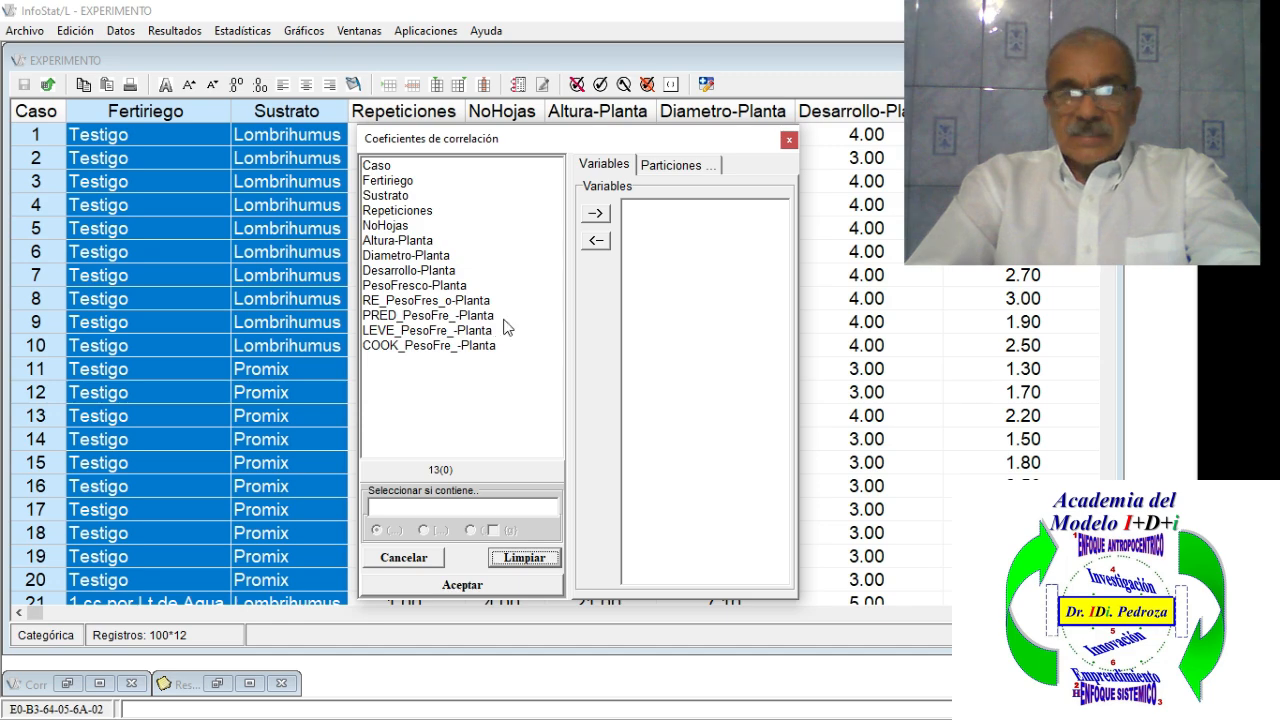
click(399, 227)
click(594, 213)
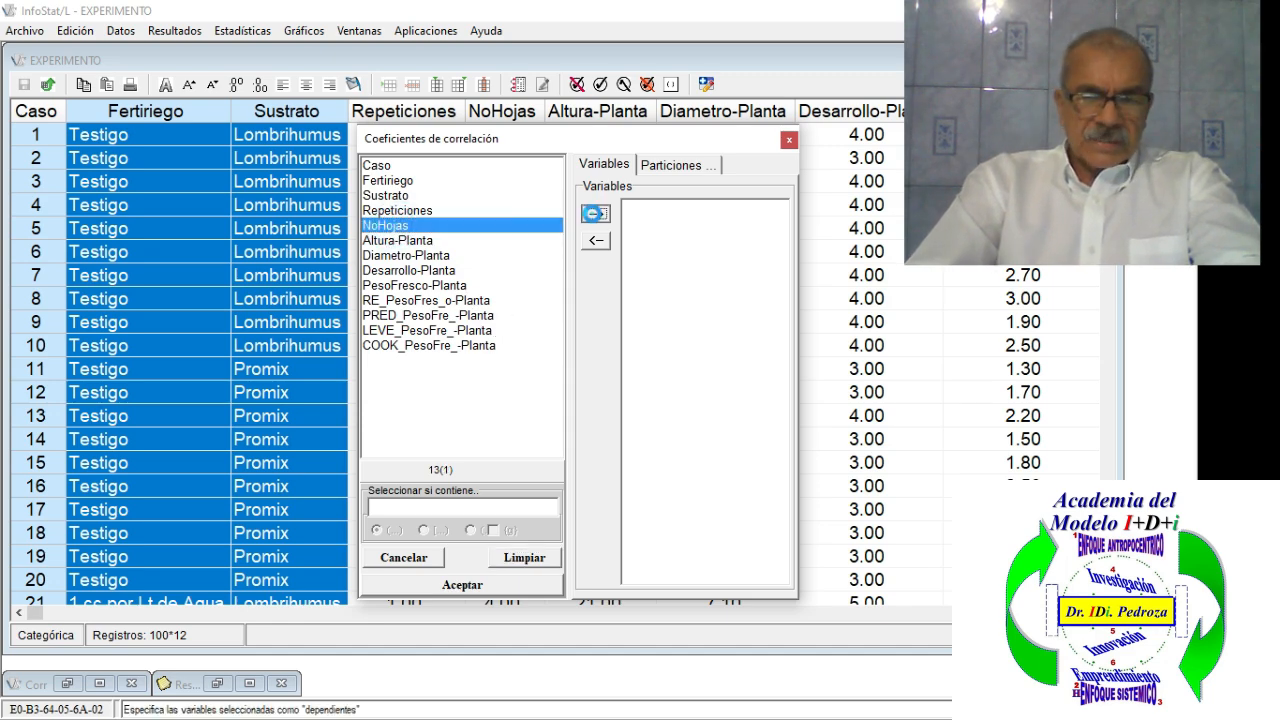
click(418, 256)
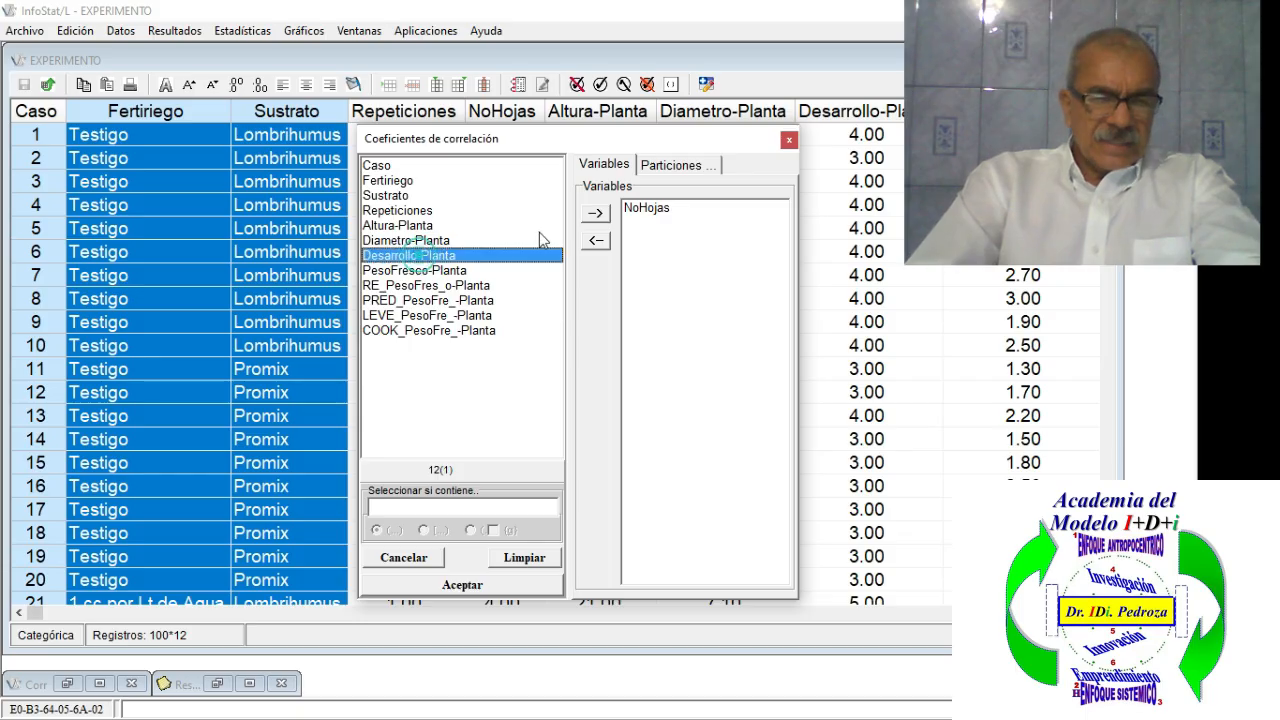
click(595, 213)
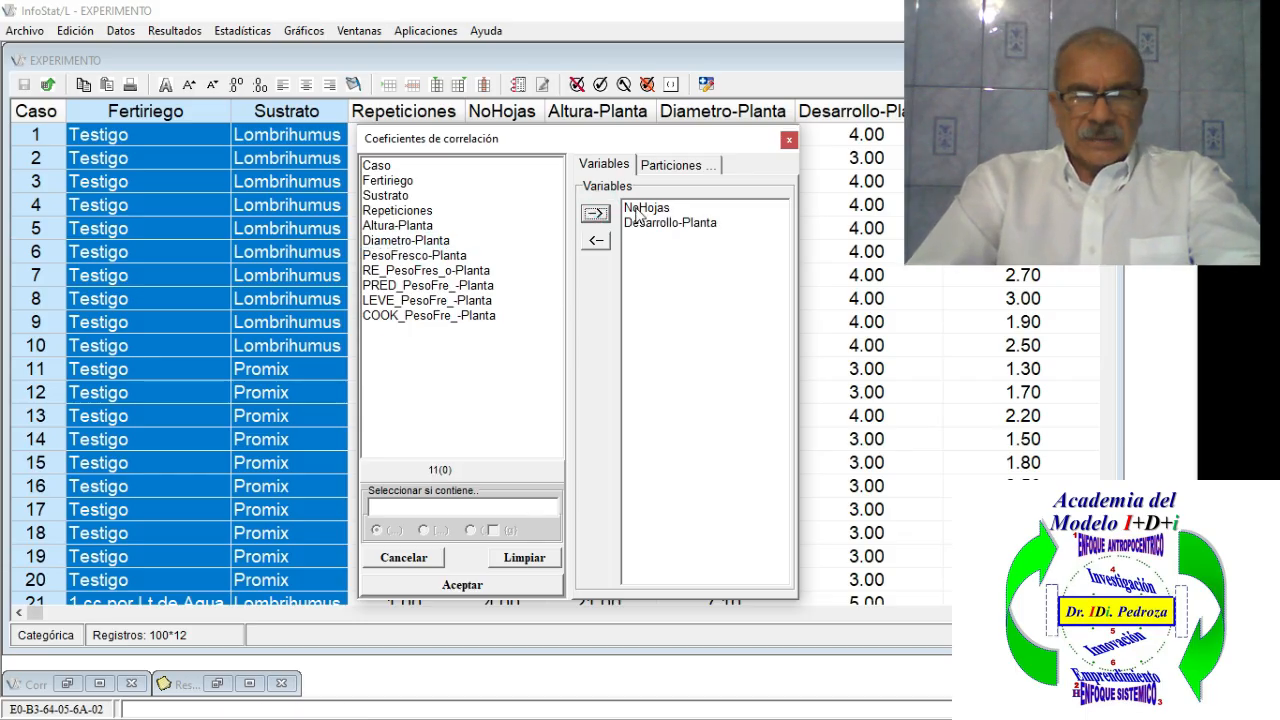
Step: Highlight both chosen variables, NoHojas and Desarrollo-Planta, and accept the variable selection
click(636, 210)
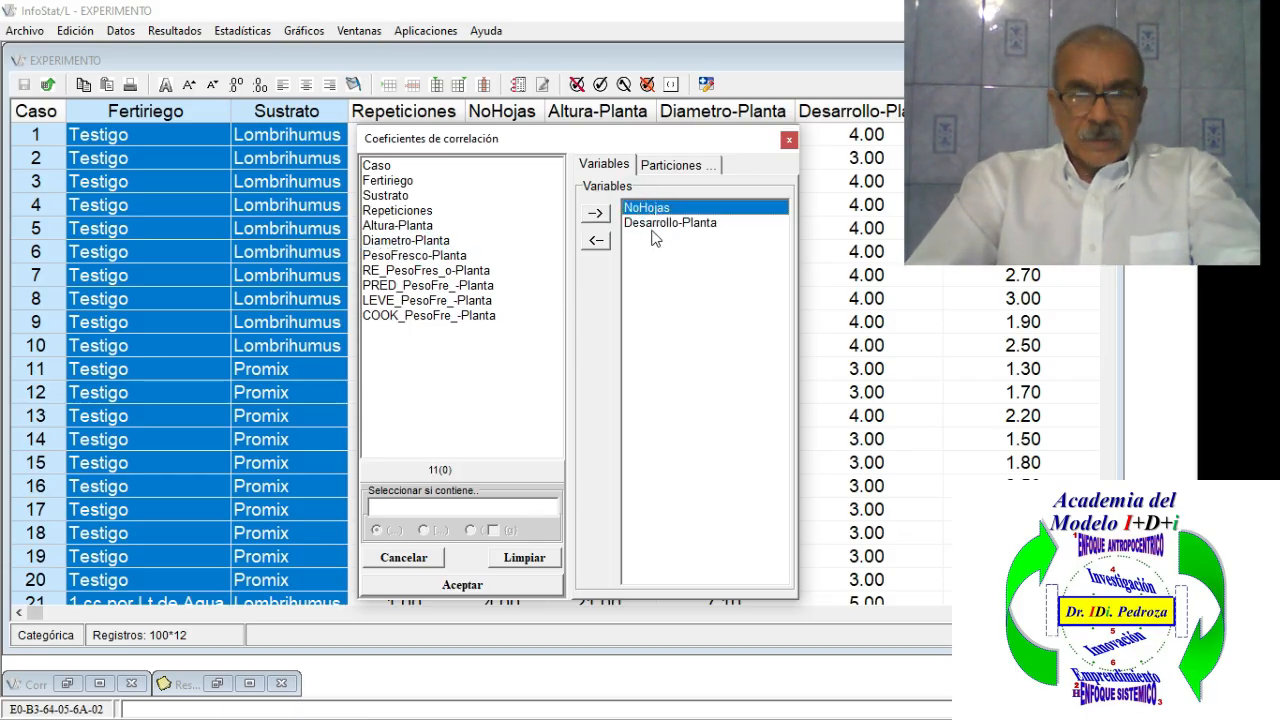
shift+click(651, 226)
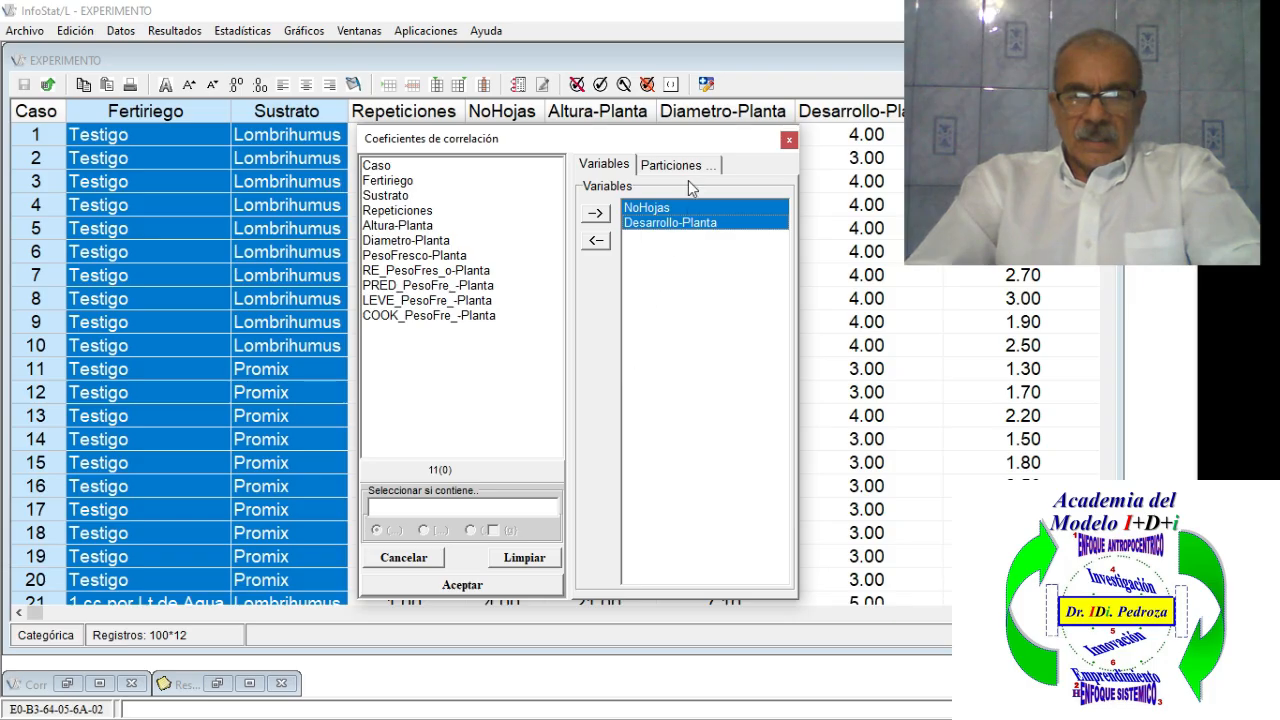
drag(675, 144, 669, 102)
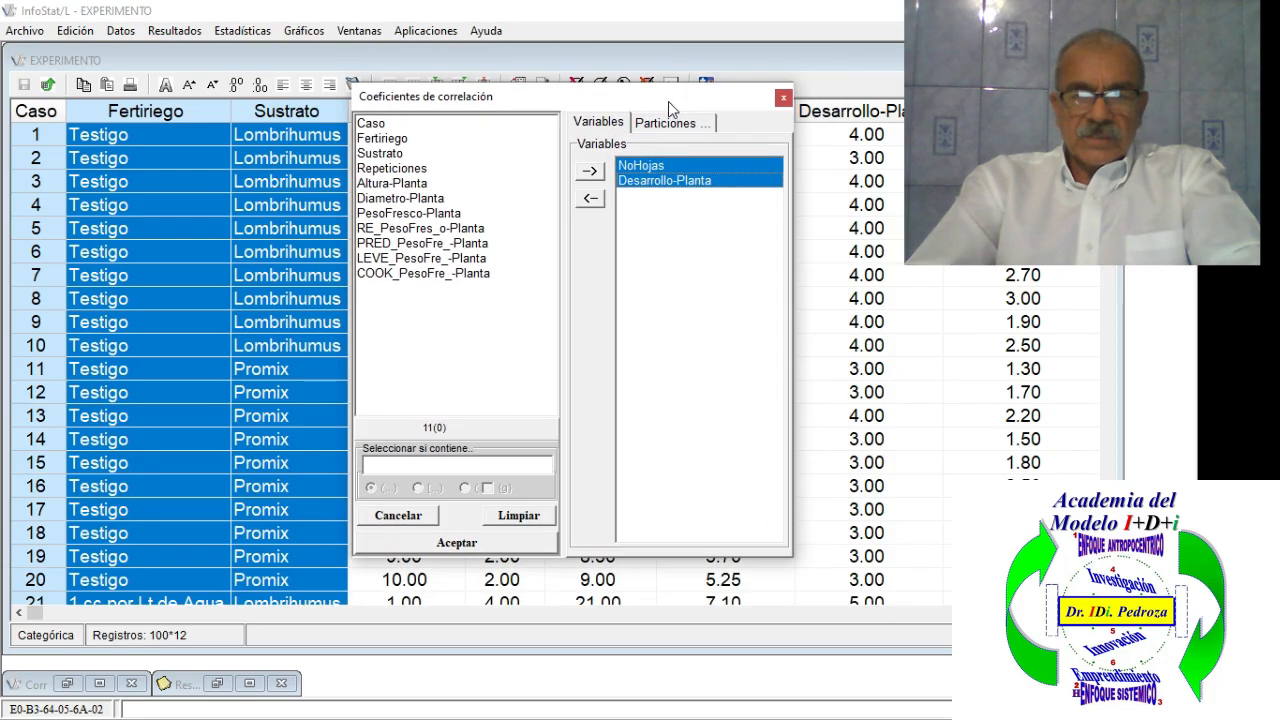
click(492, 544)
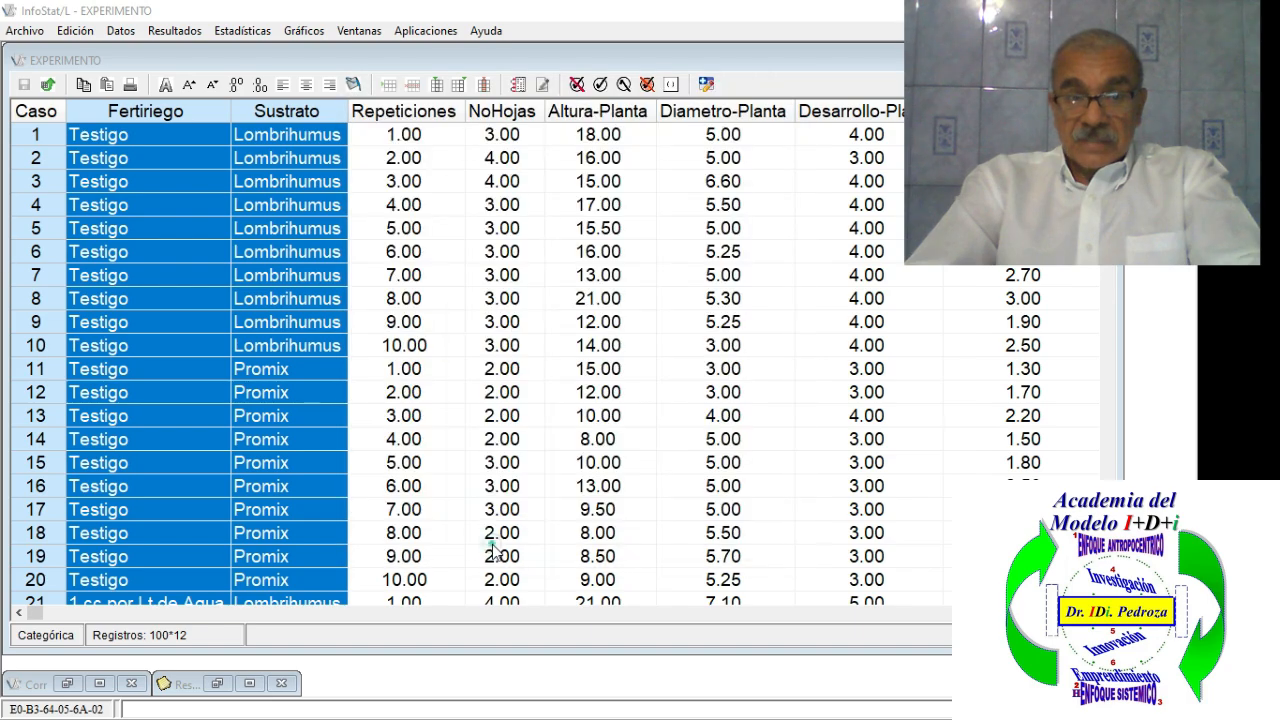
Step: Run the correlation with the Spearman coefficient, presented in list form with compact format
drag(585, 190, 642, 54)
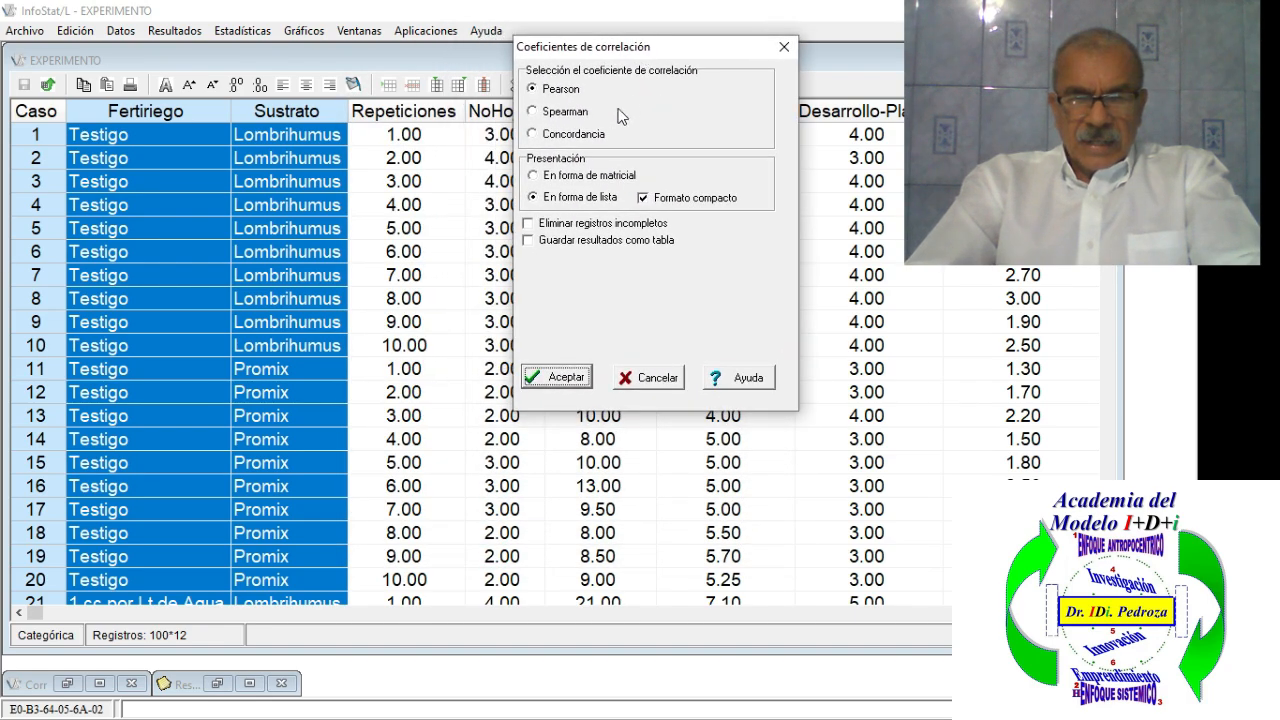
click(536, 116)
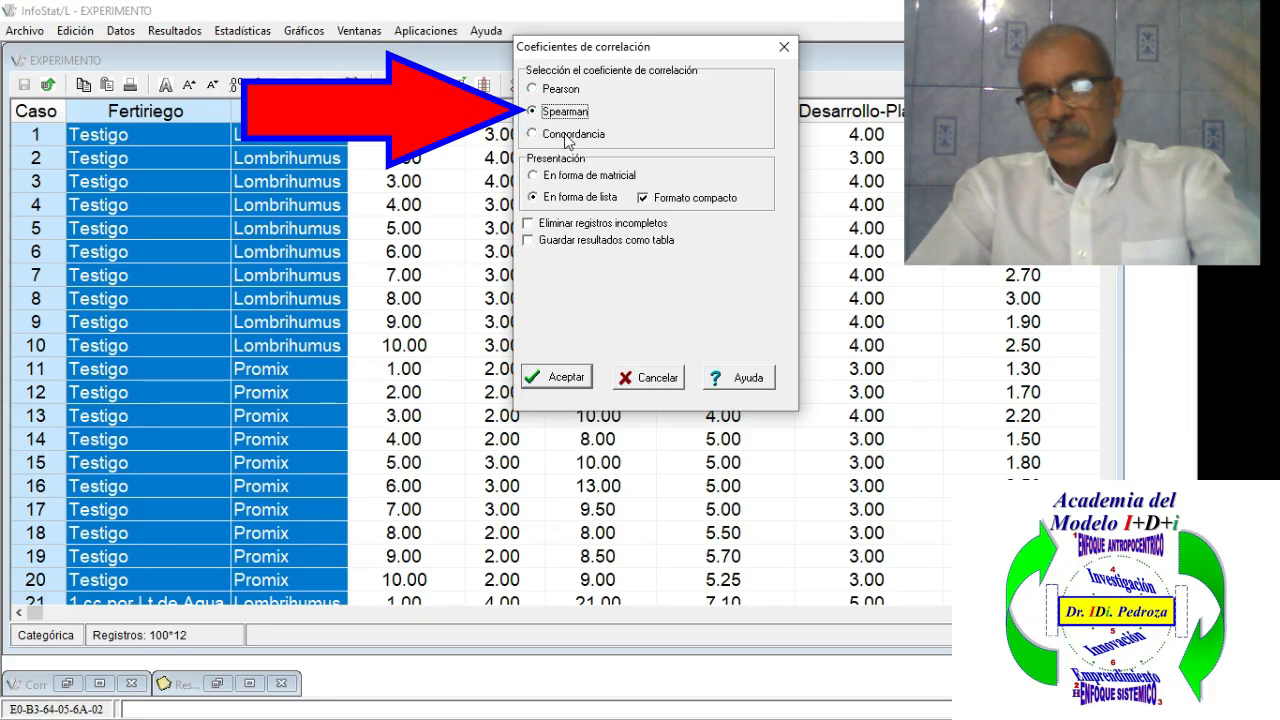
click(567, 133)
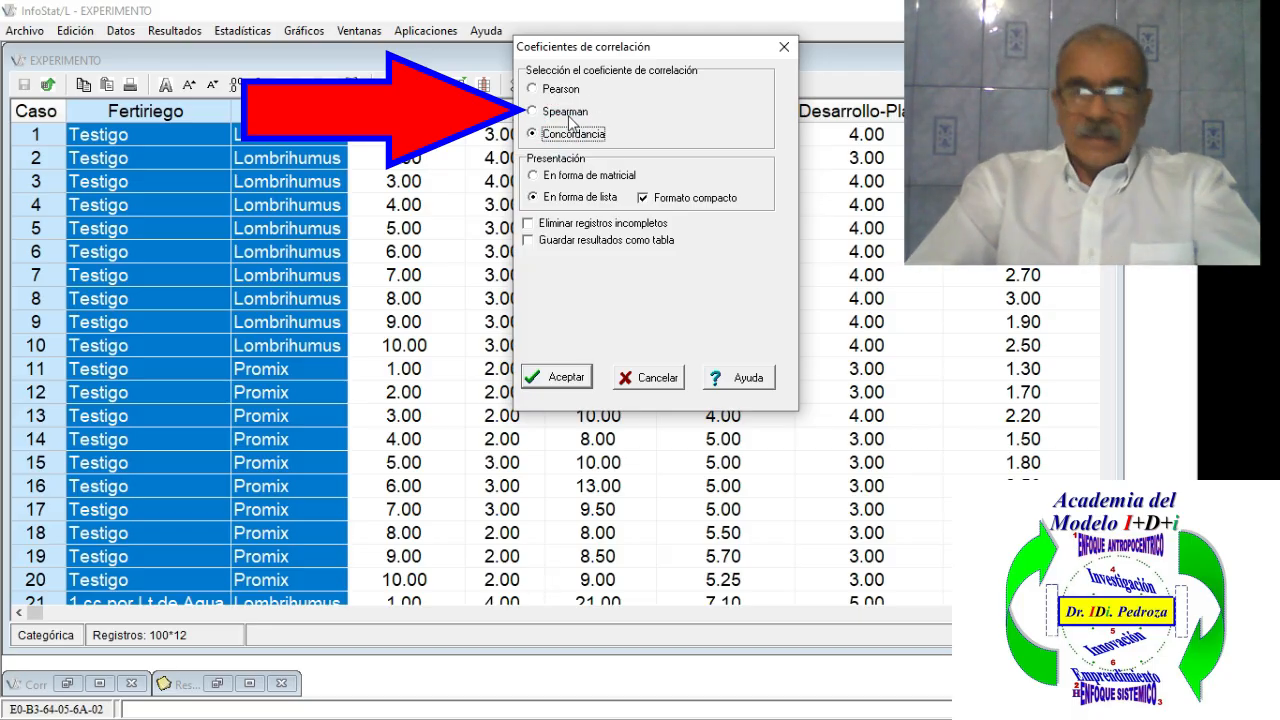
click(565, 112)
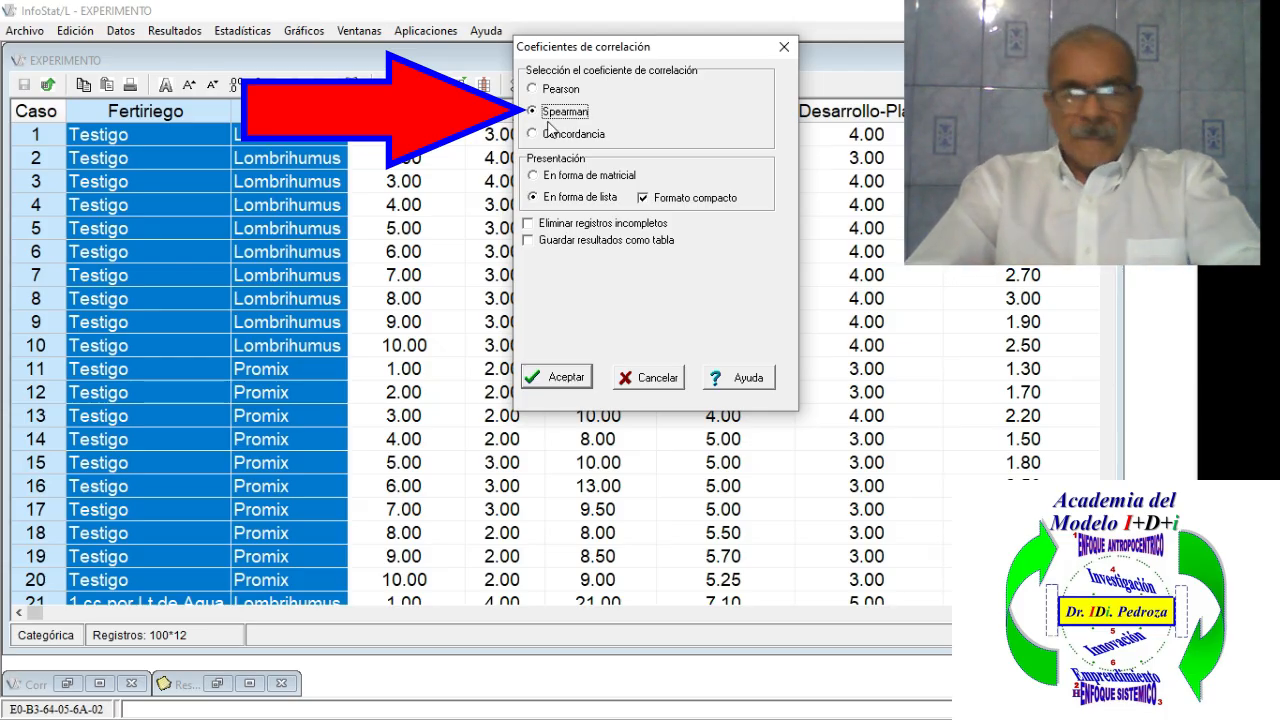
click(535, 200)
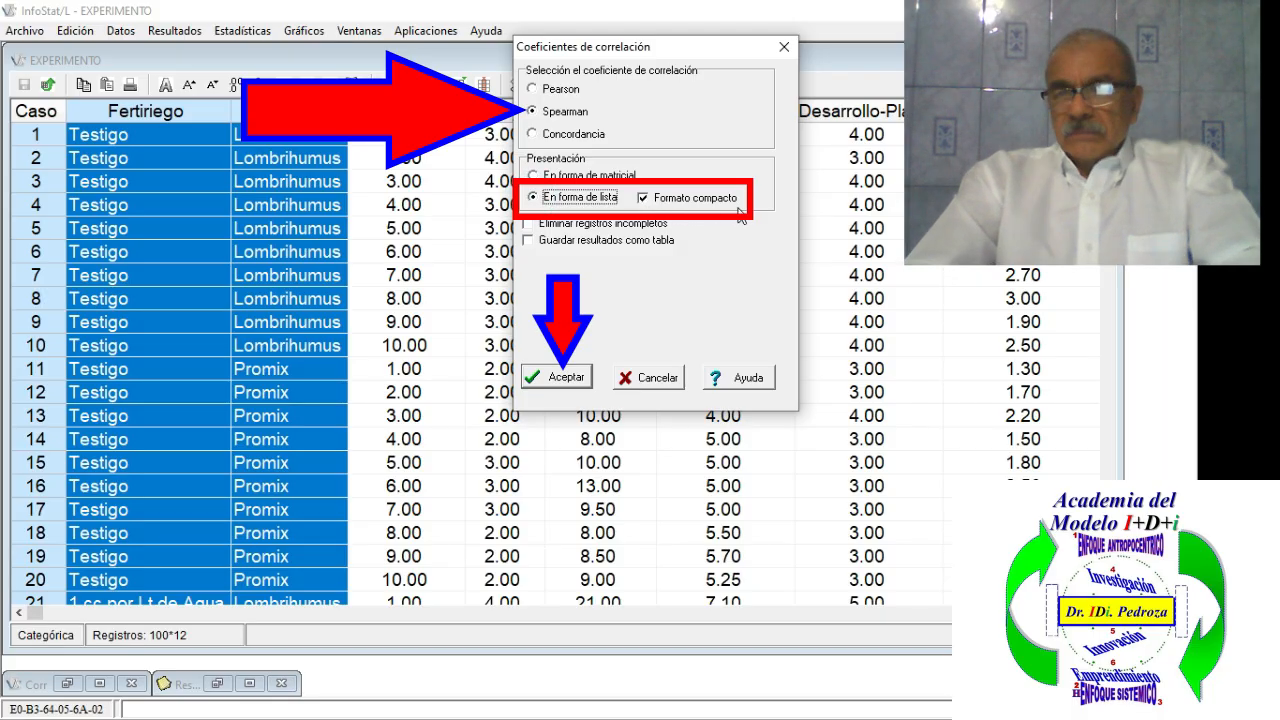
click(566, 377)
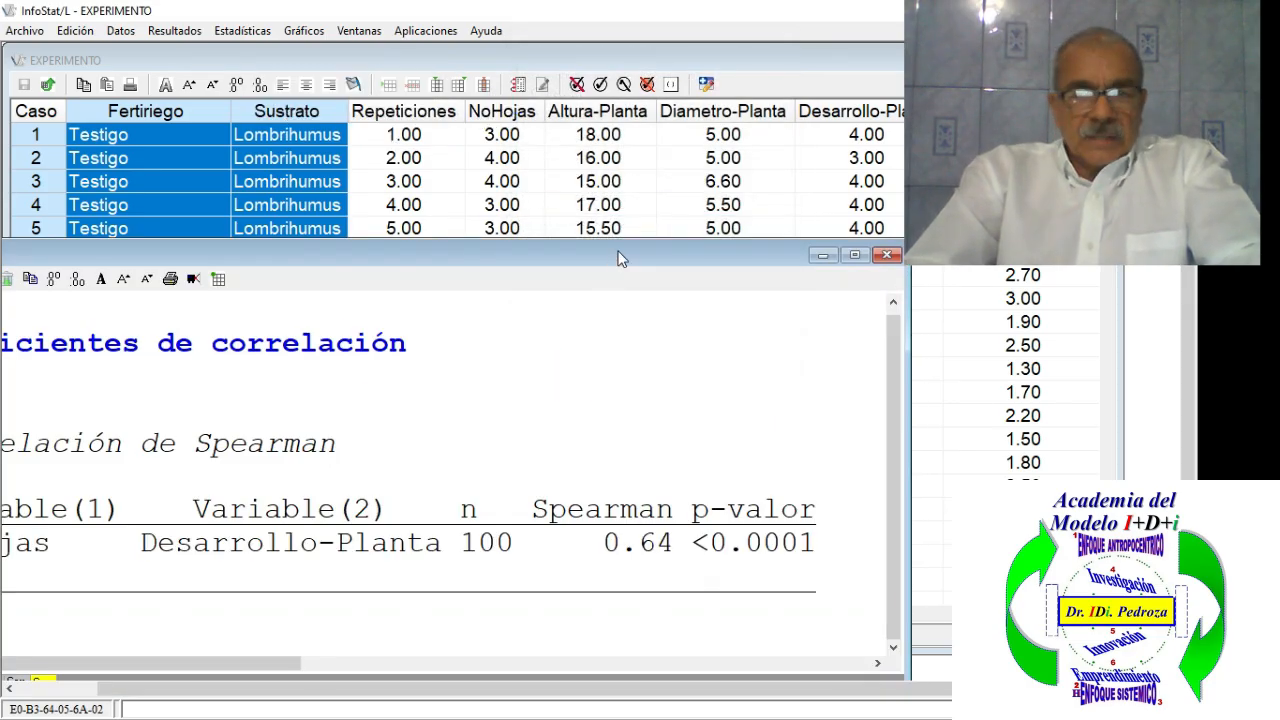
Step: Examine the Spearman coefficient and p-value for NoHojas and Desarrollo-Planta in the correlation results
drag(620, 258, 716, 49)
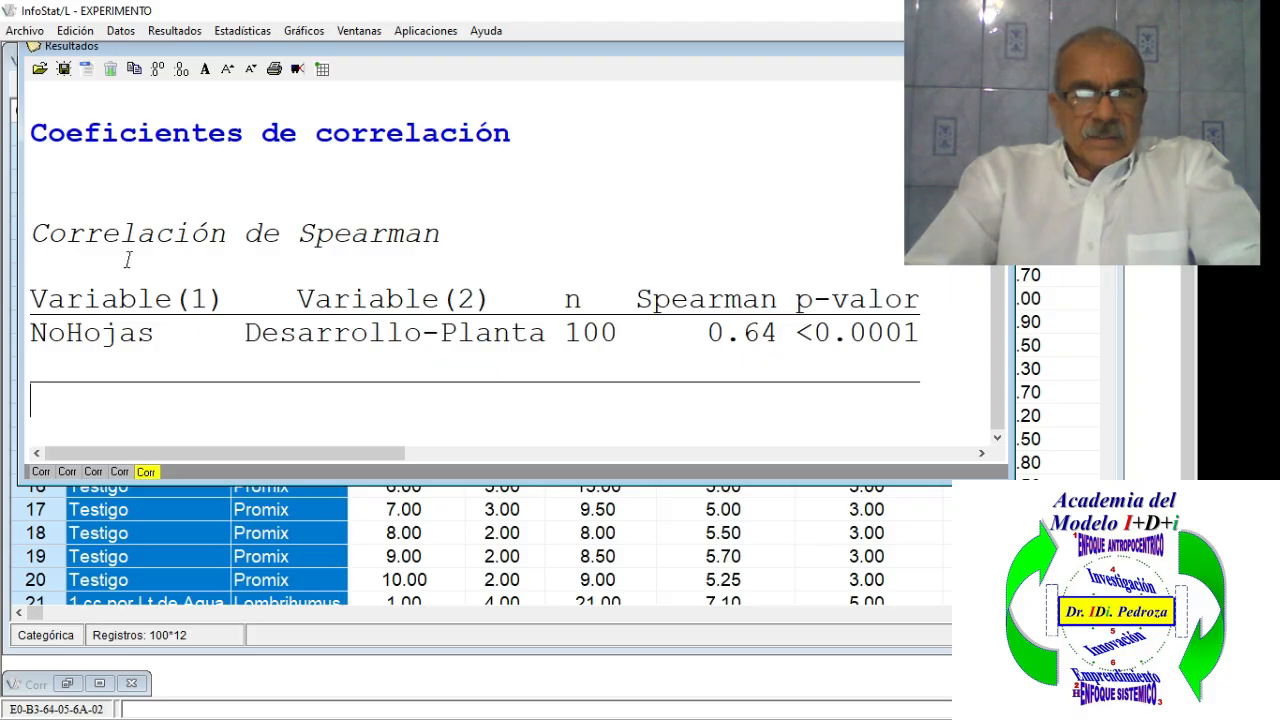
drag(34, 233, 462, 240)
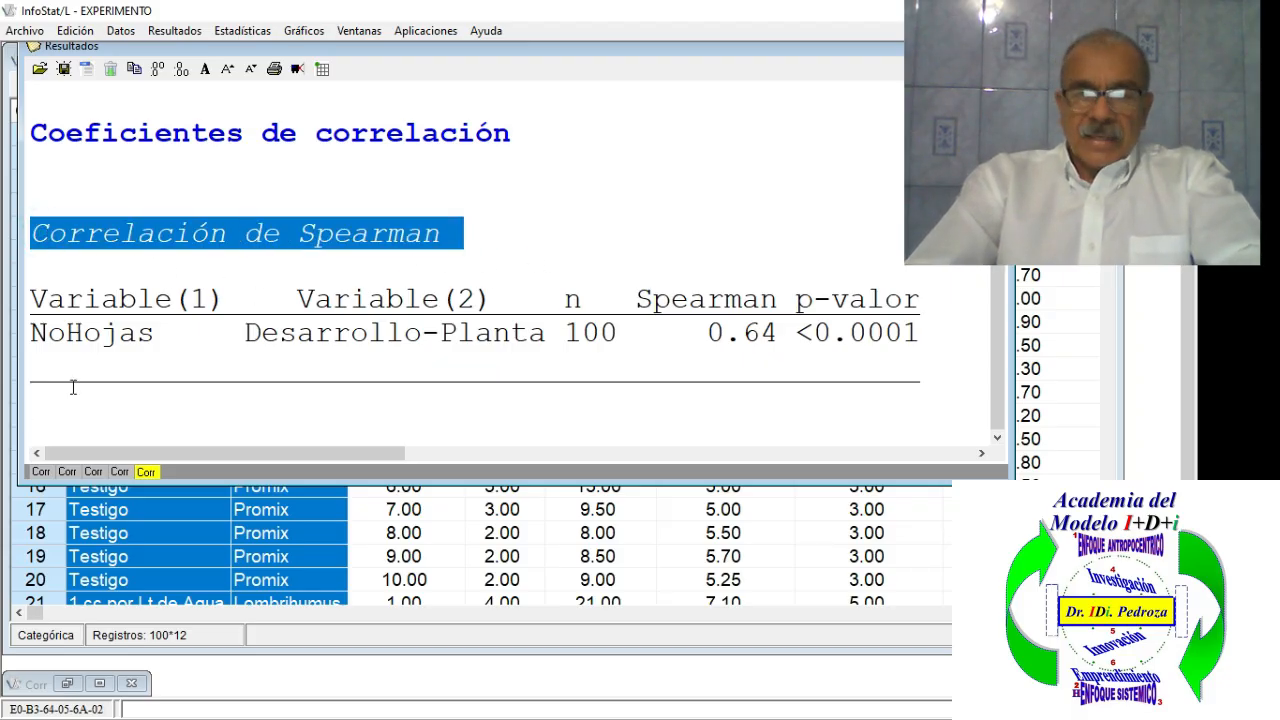
click(31, 333)
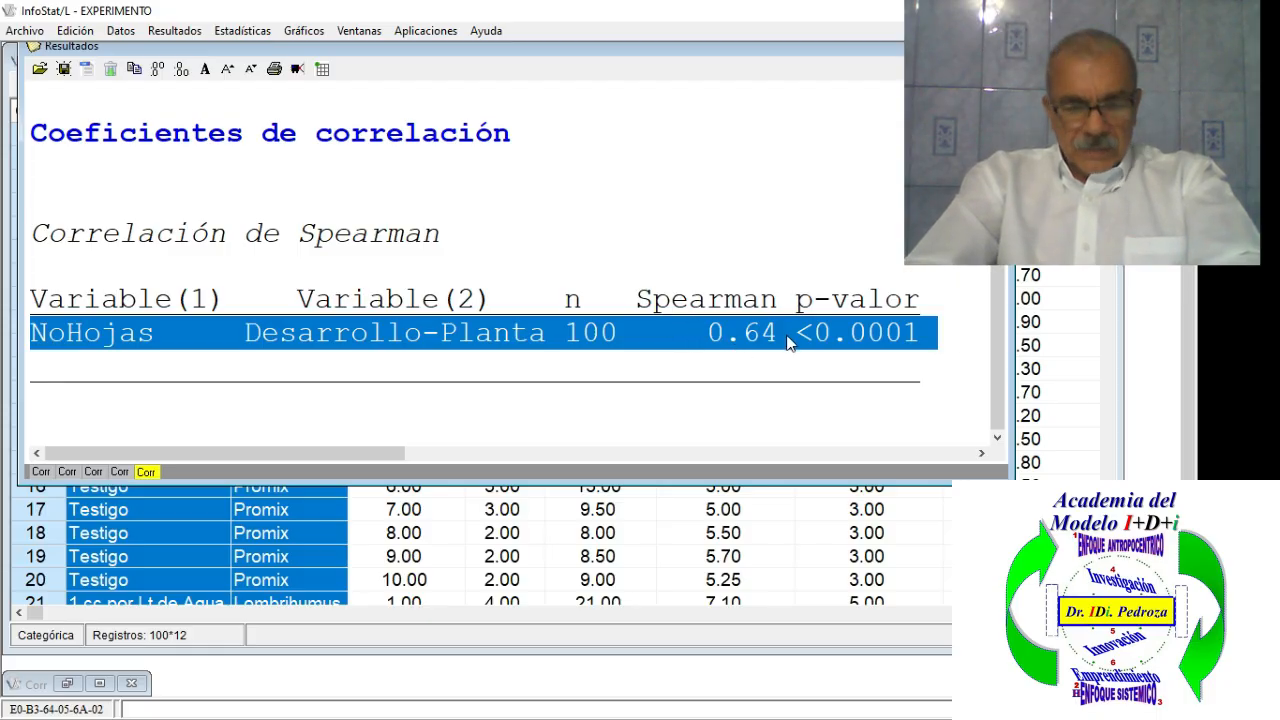
Step: Switch to the PowerPoint slide show with the decision rule for accepting or rejecting Ho
key(alt+Tab)
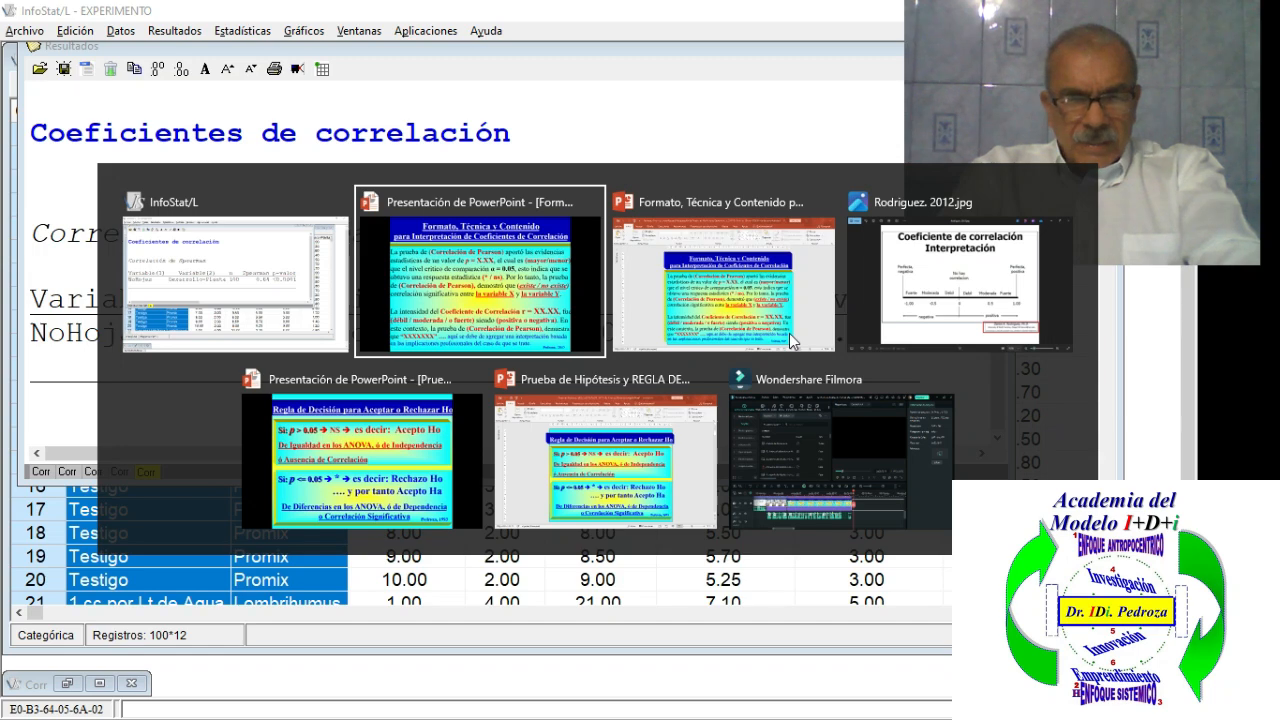
key(alt+Tab)
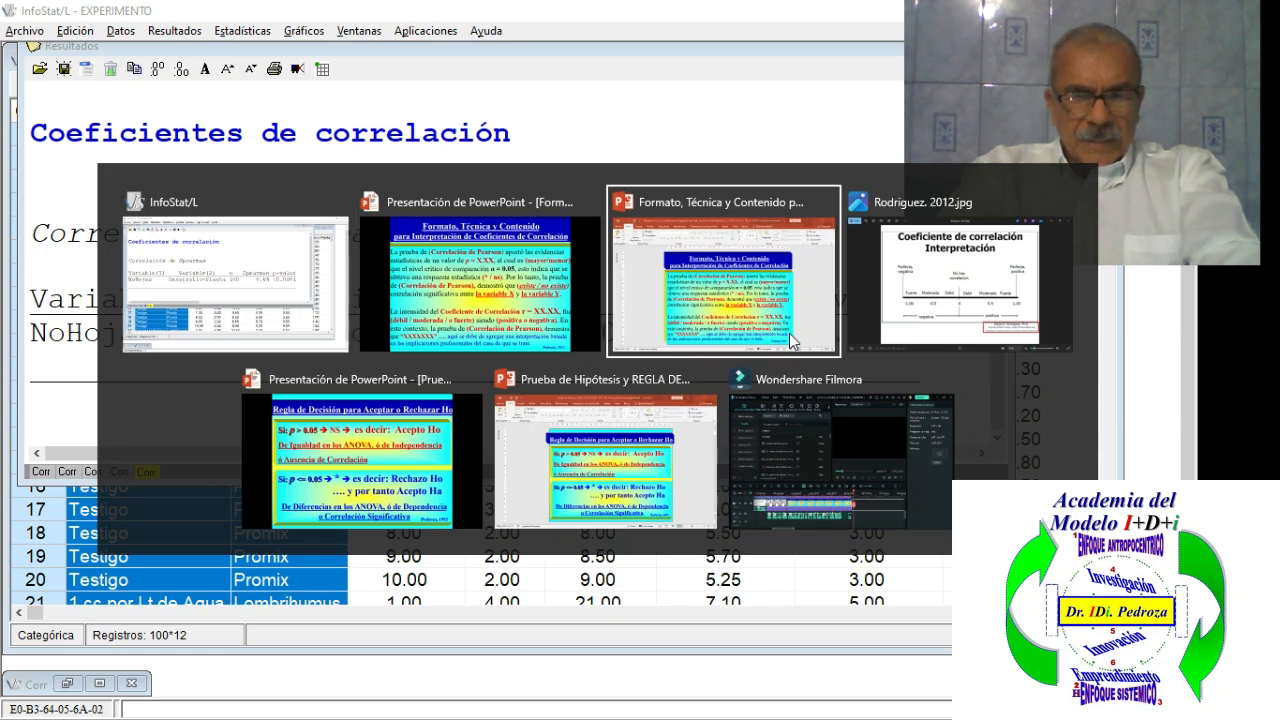
key(alt+Tab)
key(alt+Tab)
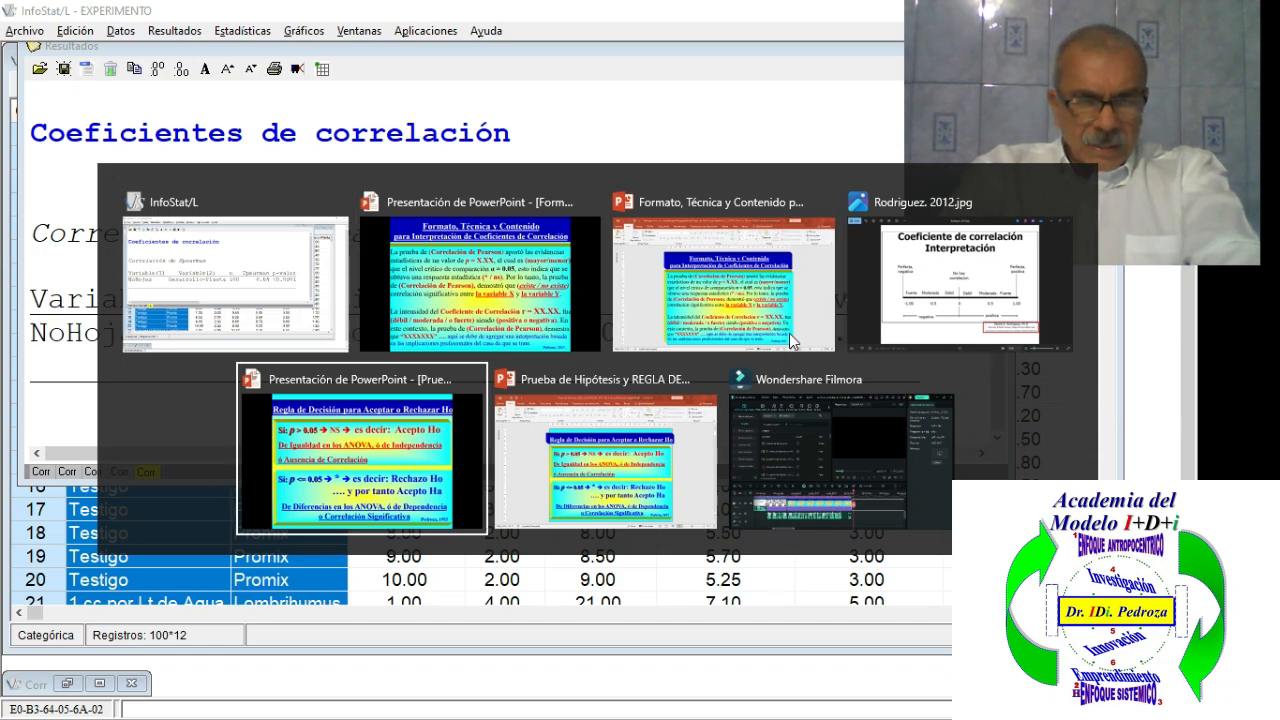
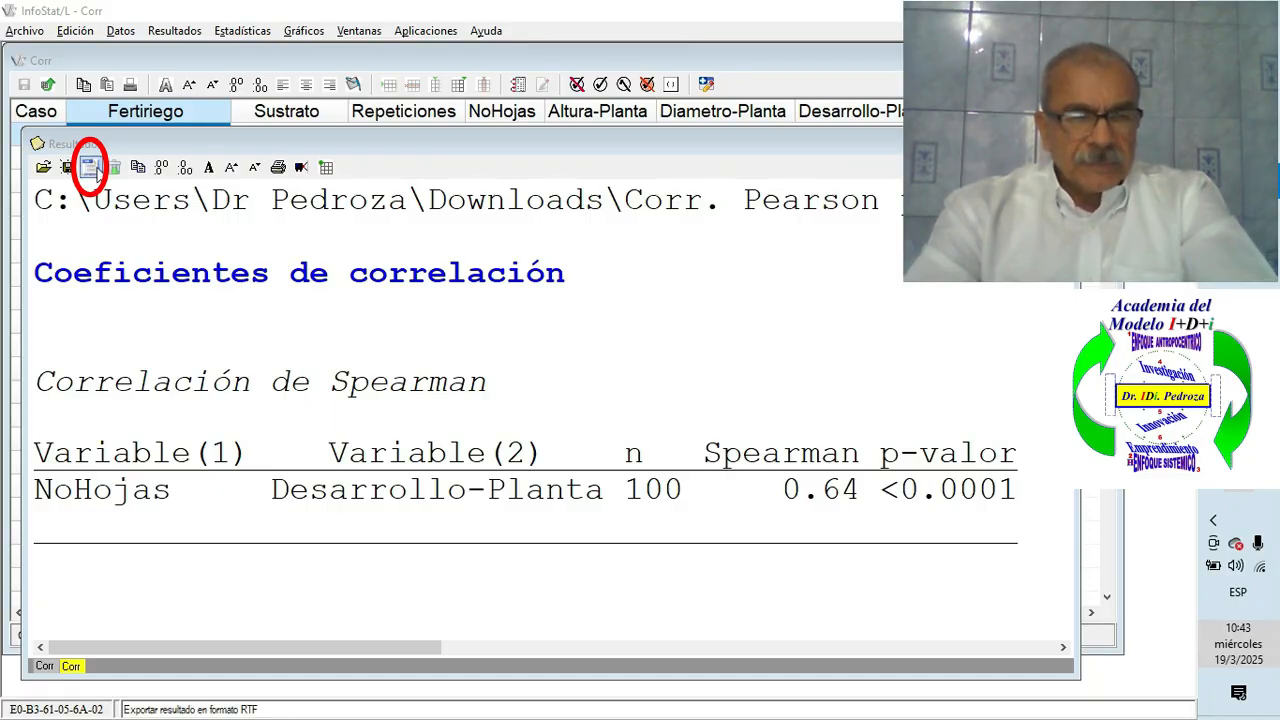
Step: Export the Spearman results in RTF format as "Corr de Spearman" into the folder "Resultados de Correlación de Pearson y de Spearman. Marzo 2025"
click(91, 168)
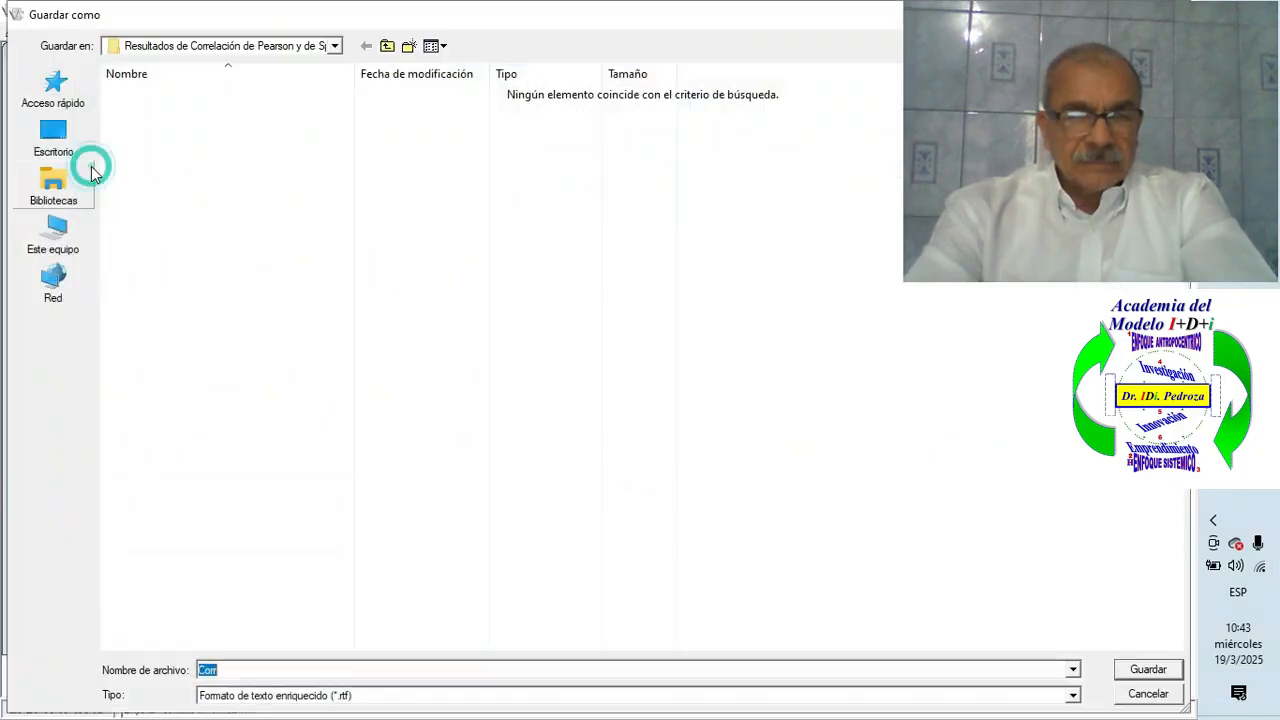
click(387, 45)
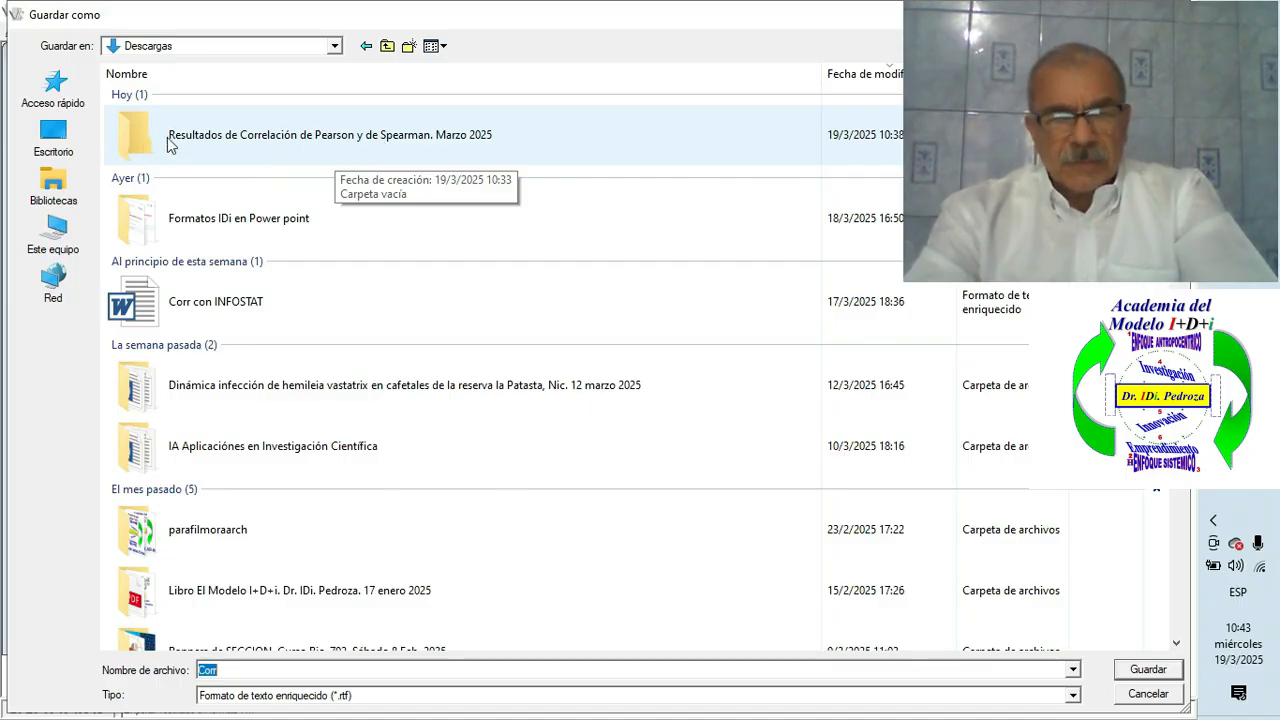
double_click(137, 141)
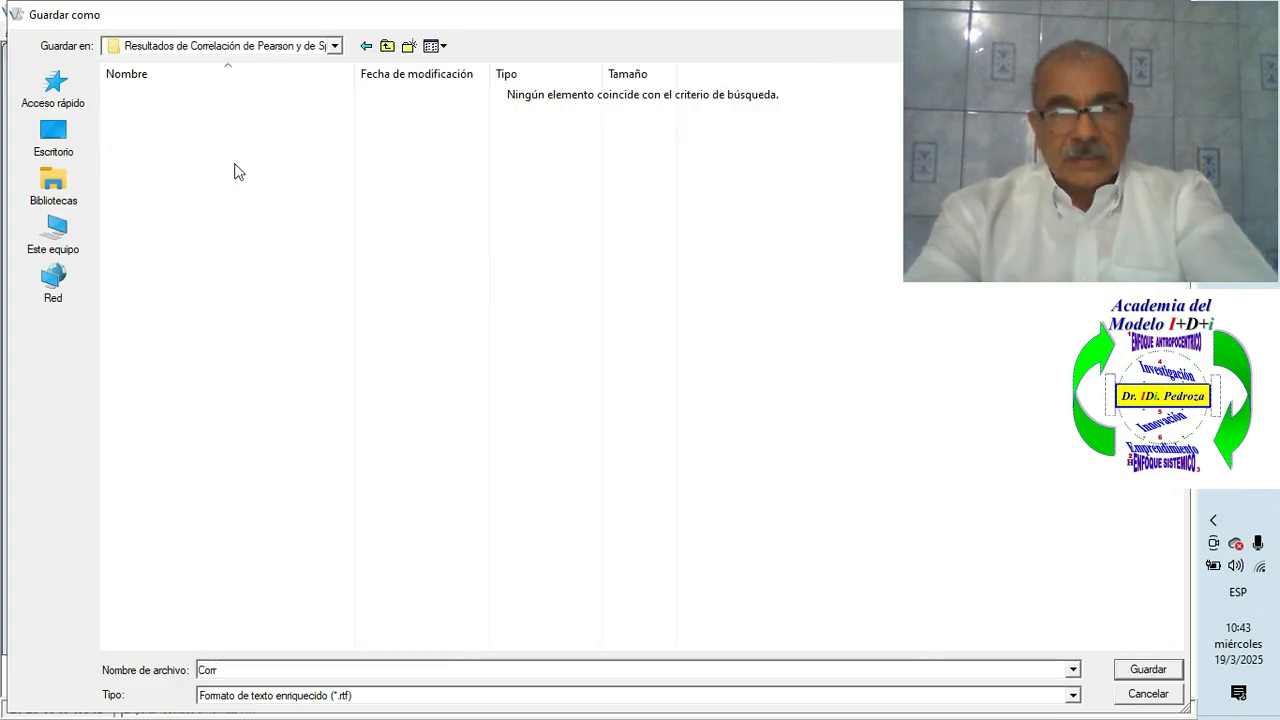
click(225, 675)
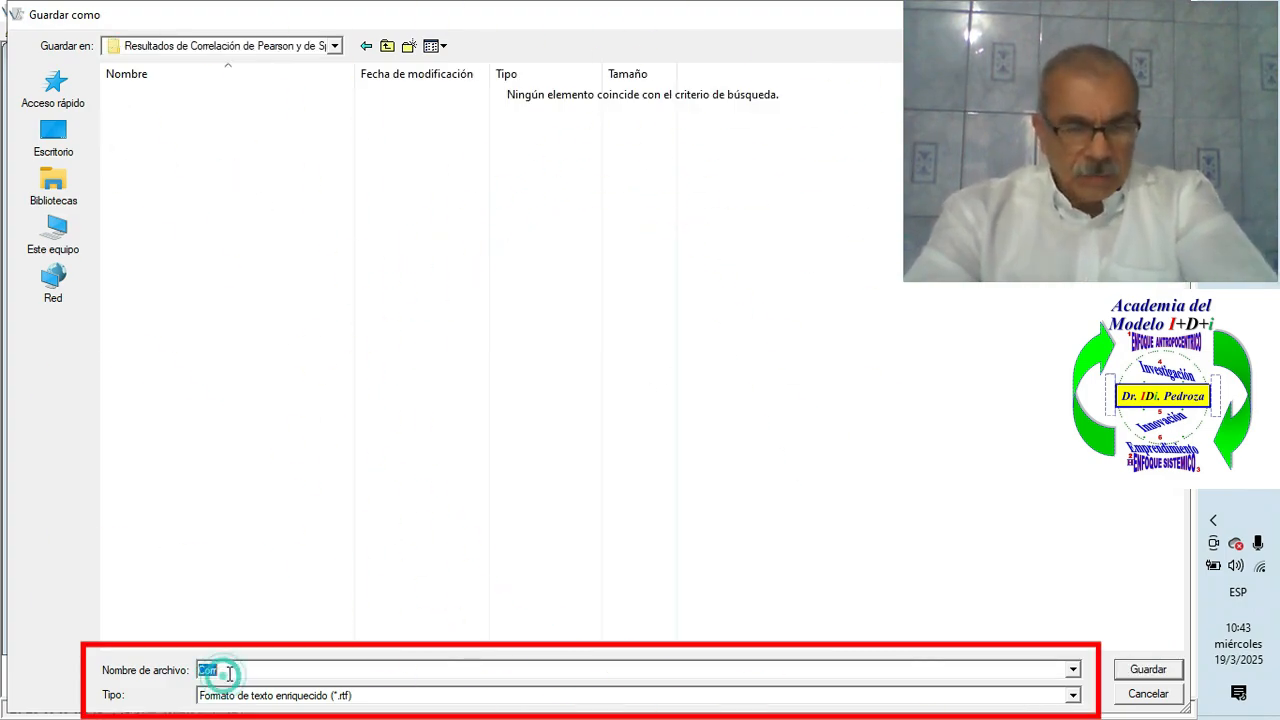
click(231, 672)
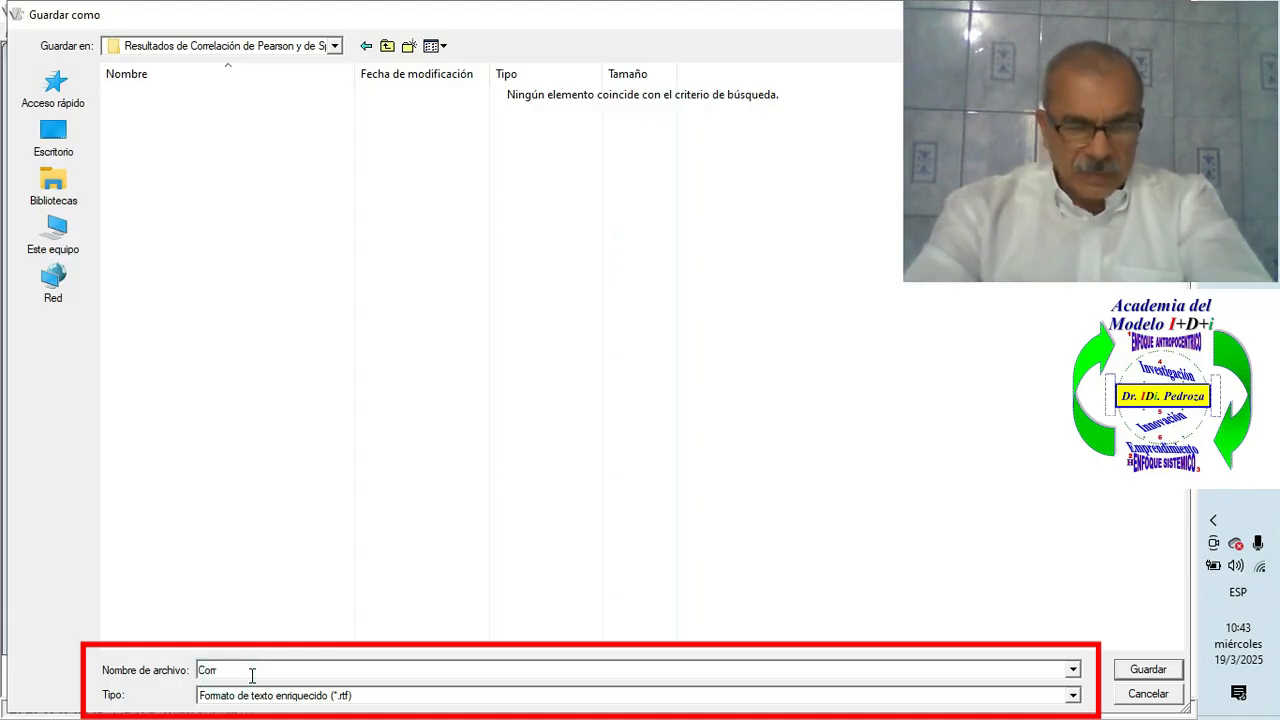
text(de )
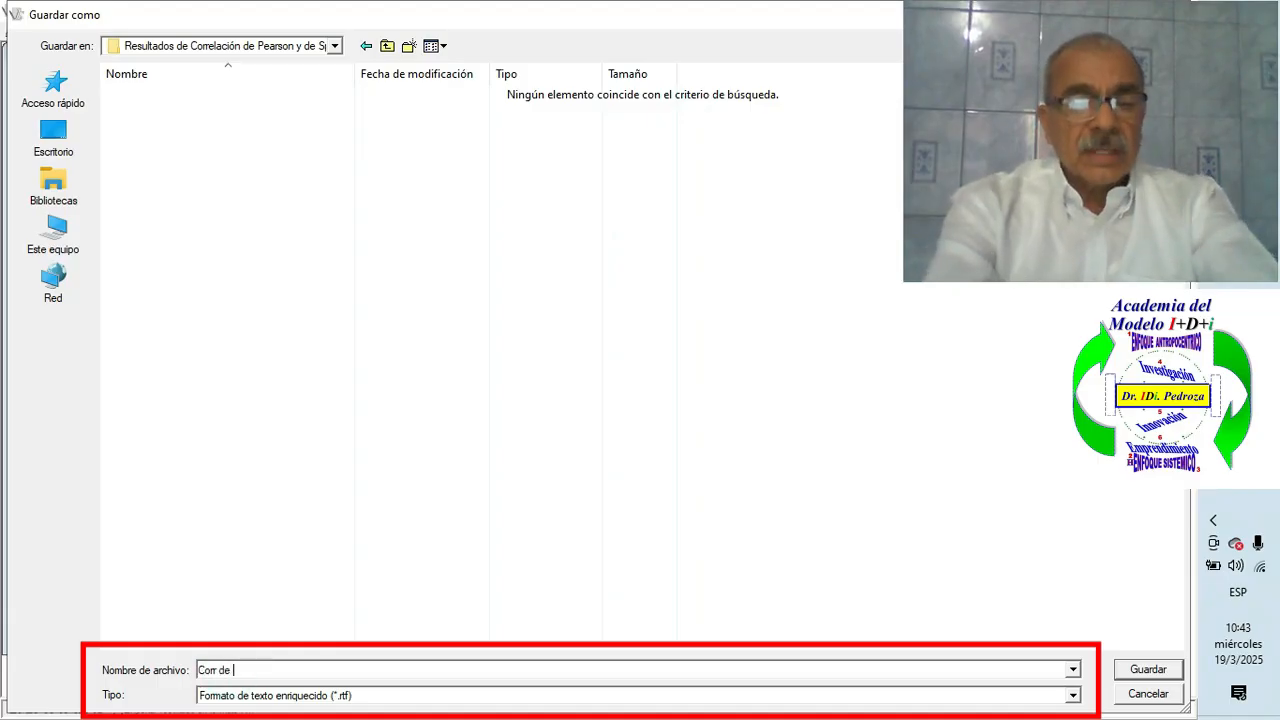
text(Spe)
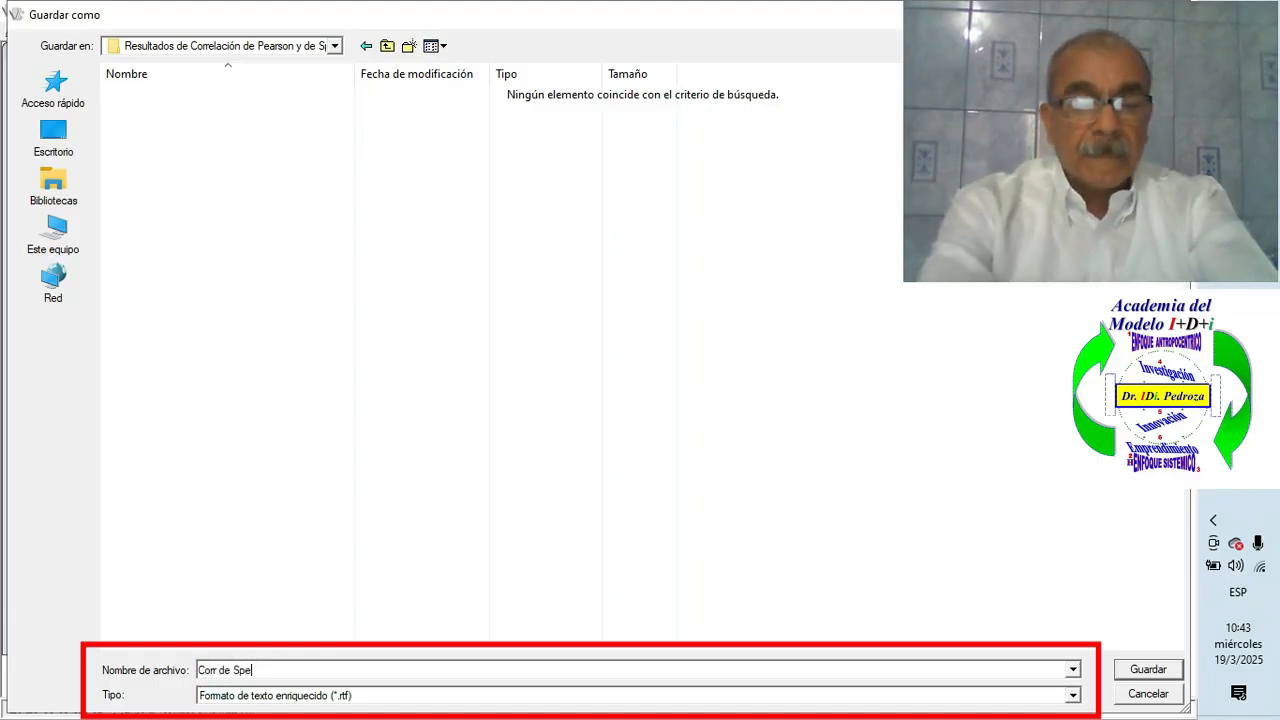
text(arman)
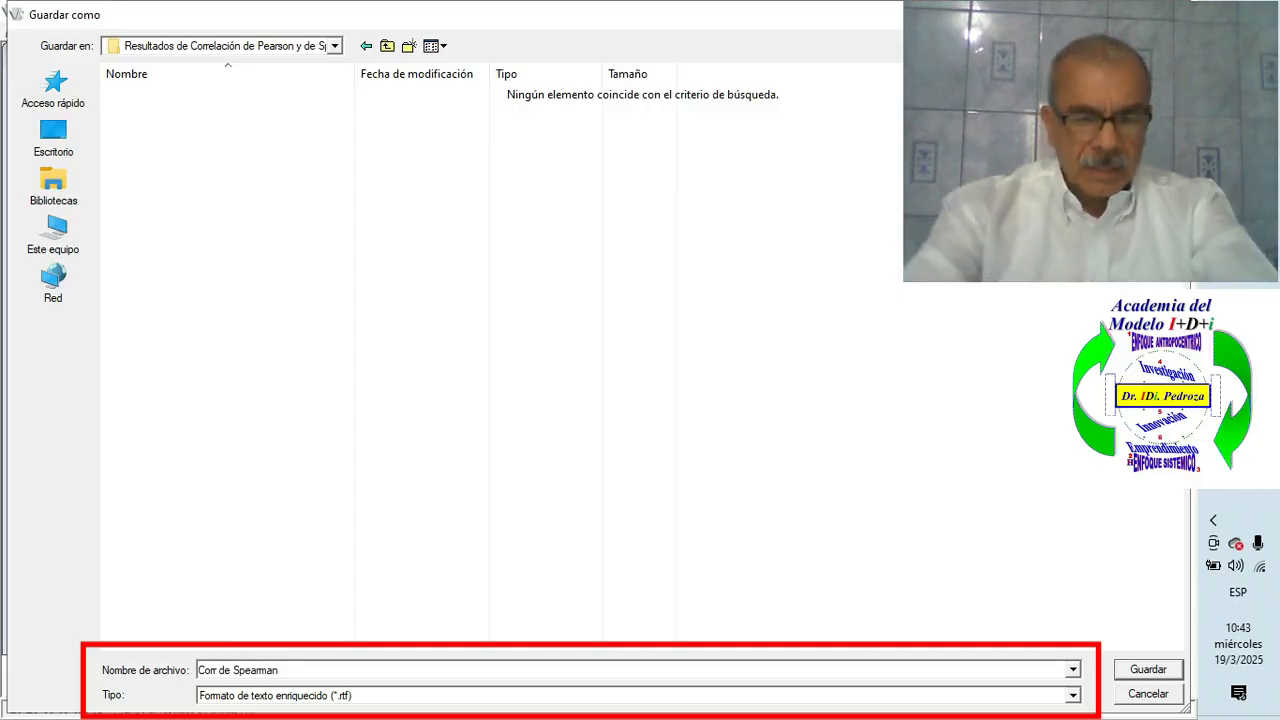
click(1149, 668)
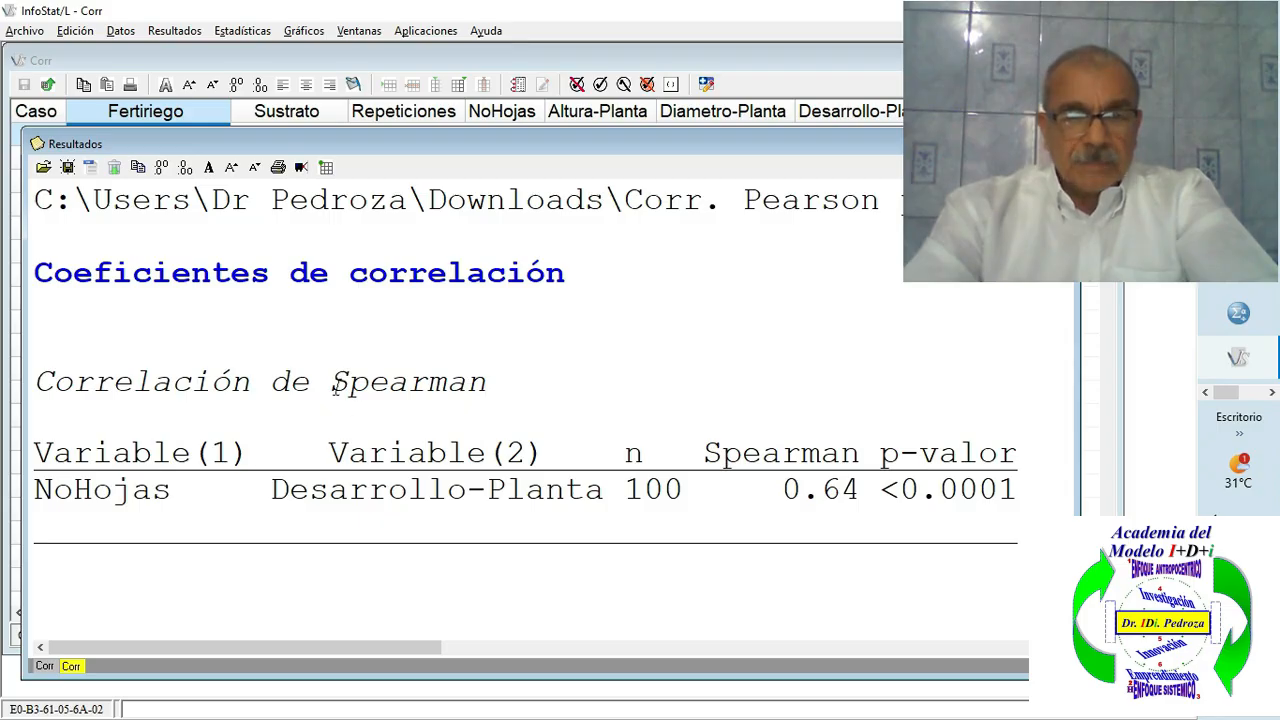
Step: Point out the Spearman heading, switch to the Pearson correlation results and highlight their "Correlación de Pearson" heading
drag(334, 386, 486, 406)
click(500, 406)
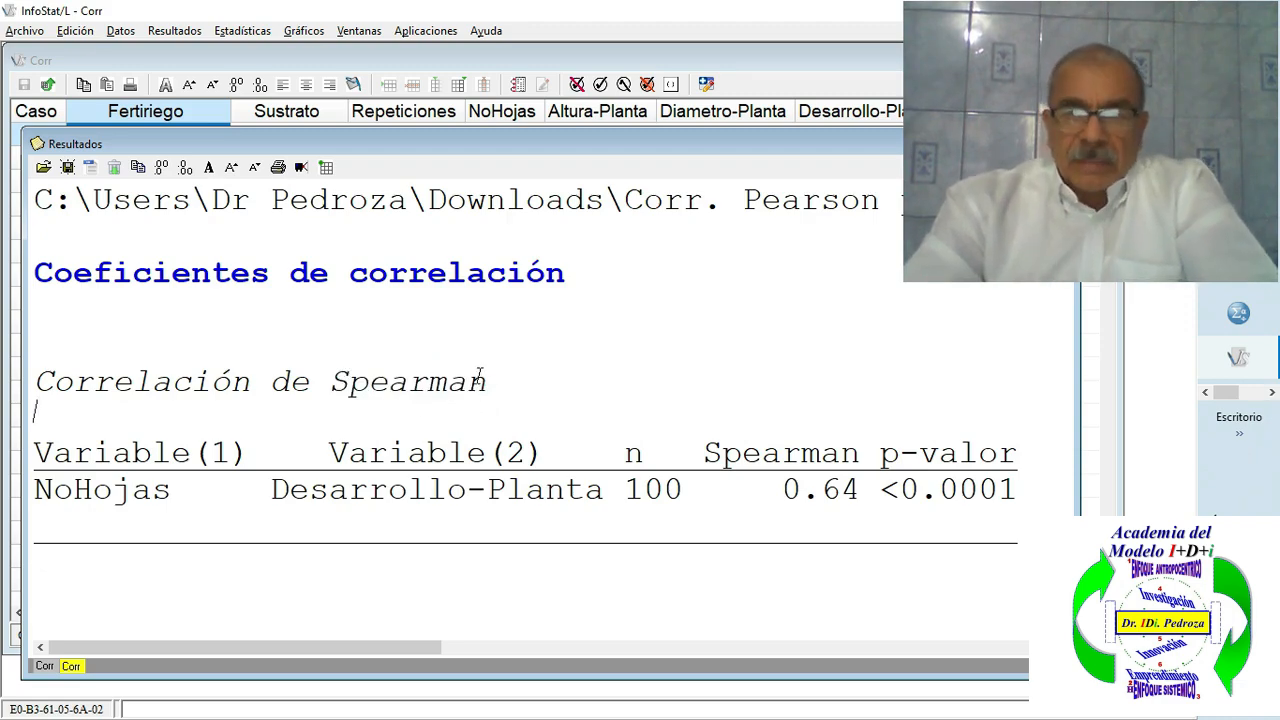
click(45, 667)
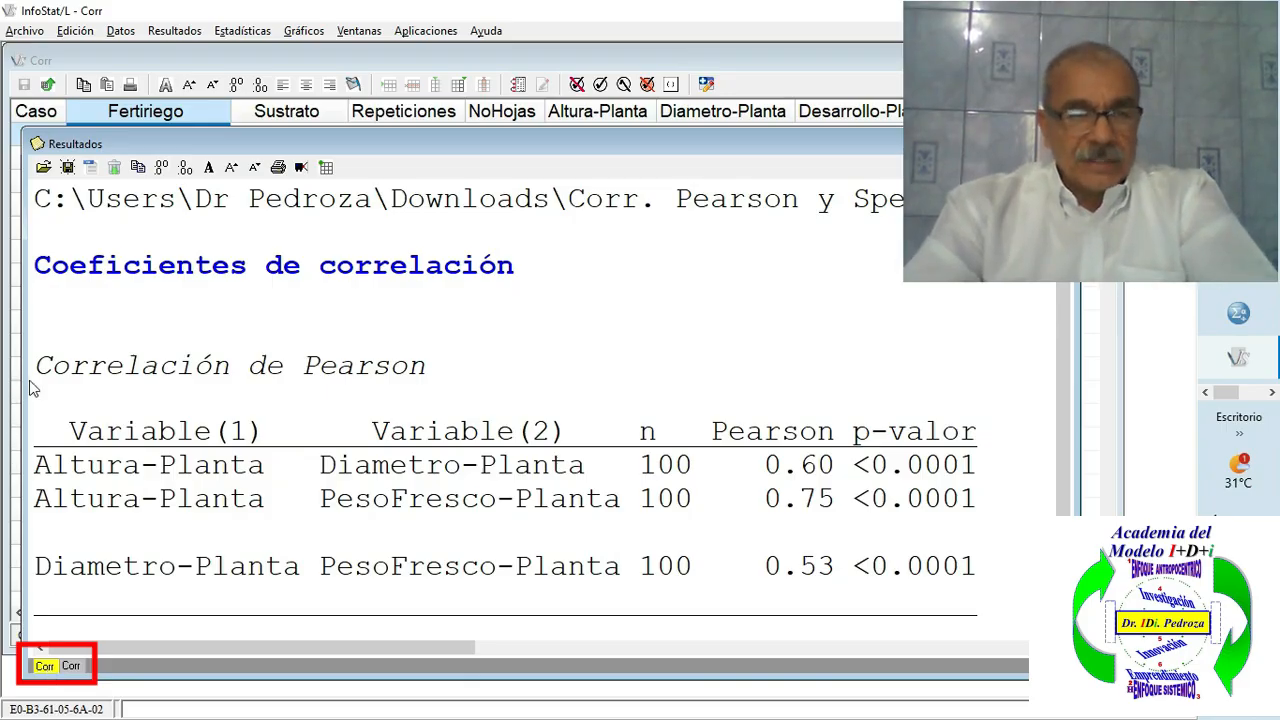
drag(34, 366, 450, 366)
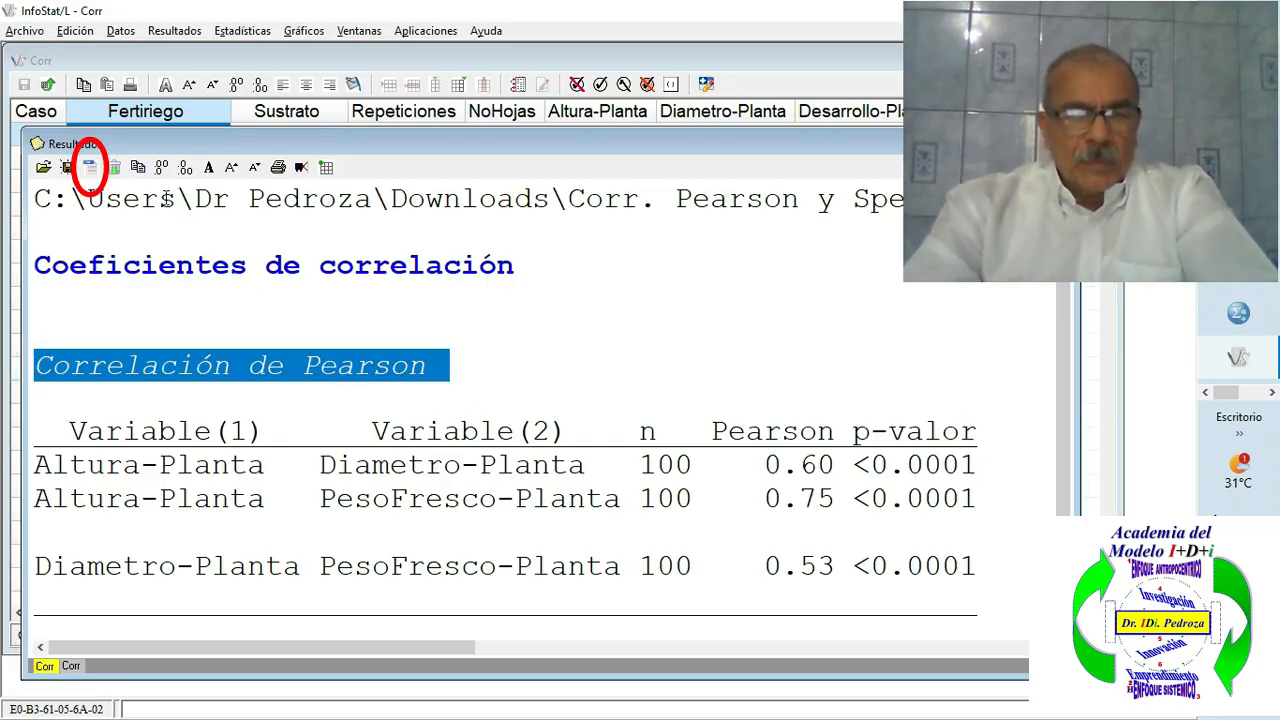
Step: Export the Pearson results in RTF format as "Corr de Pearson" into the same results folder
click(90, 168)
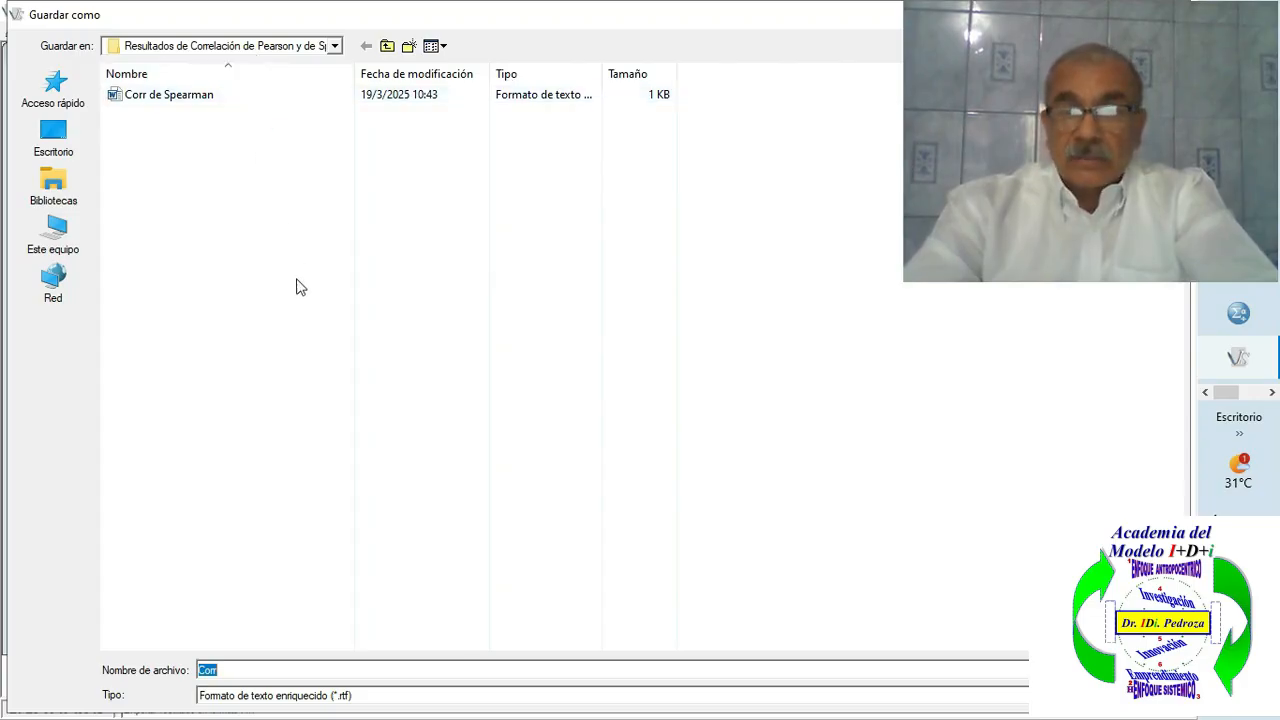
click(248, 670)
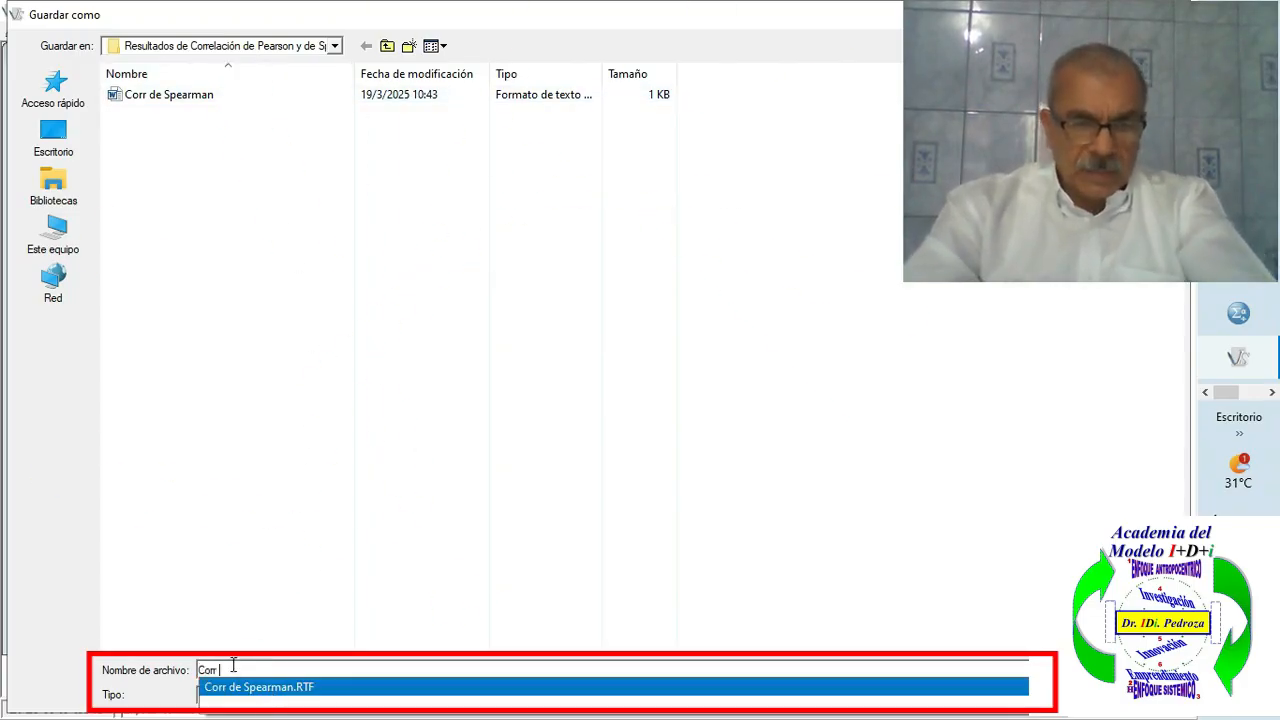
click(232, 664)
text(de)
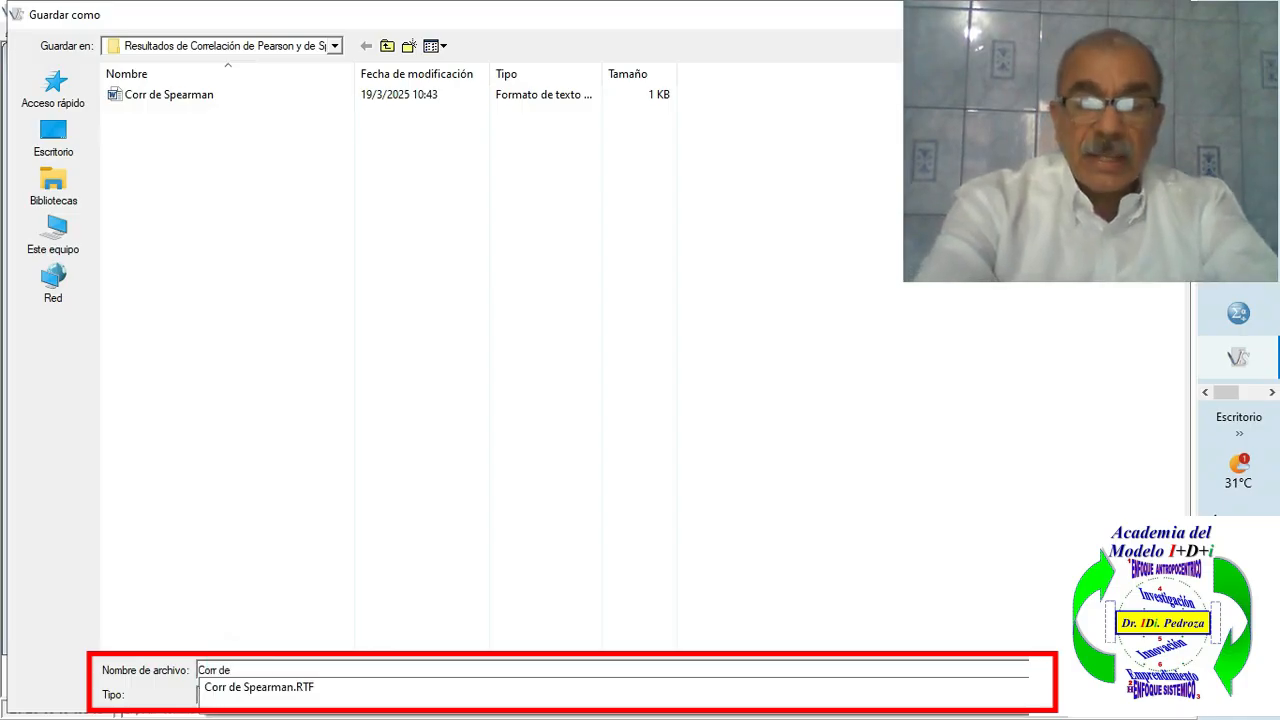
text( Pearson)
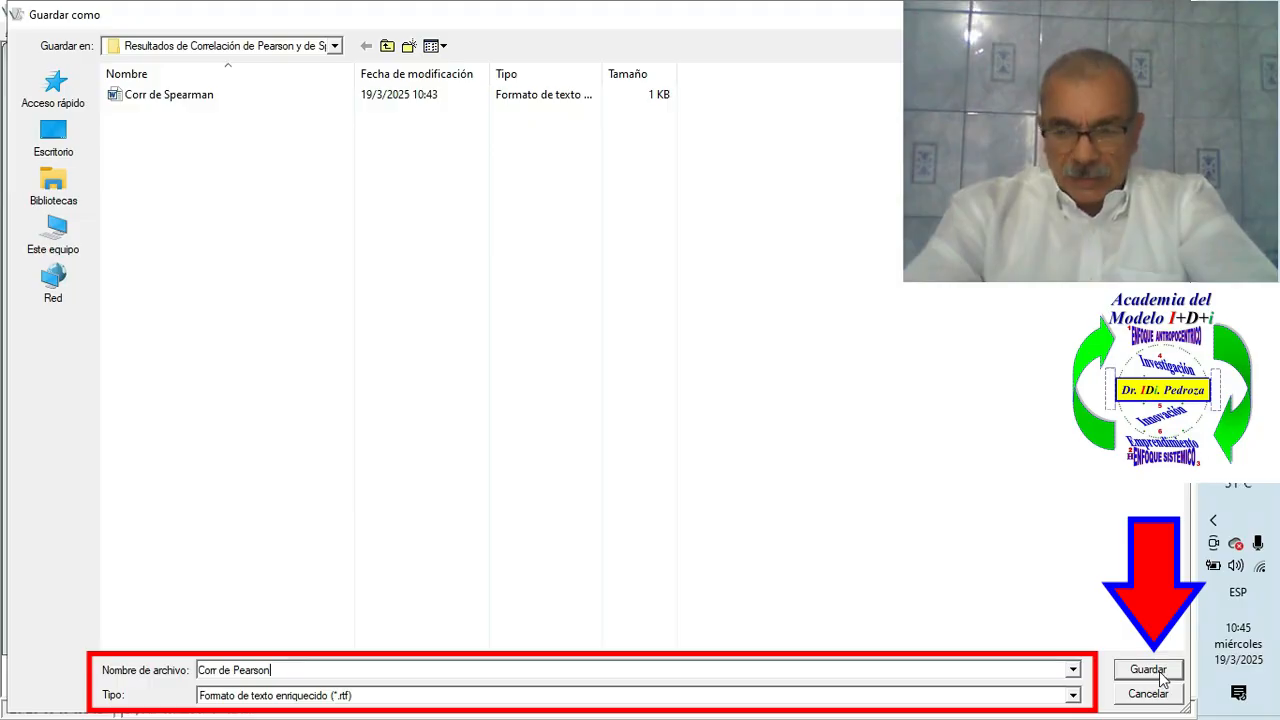
click(1148, 670)
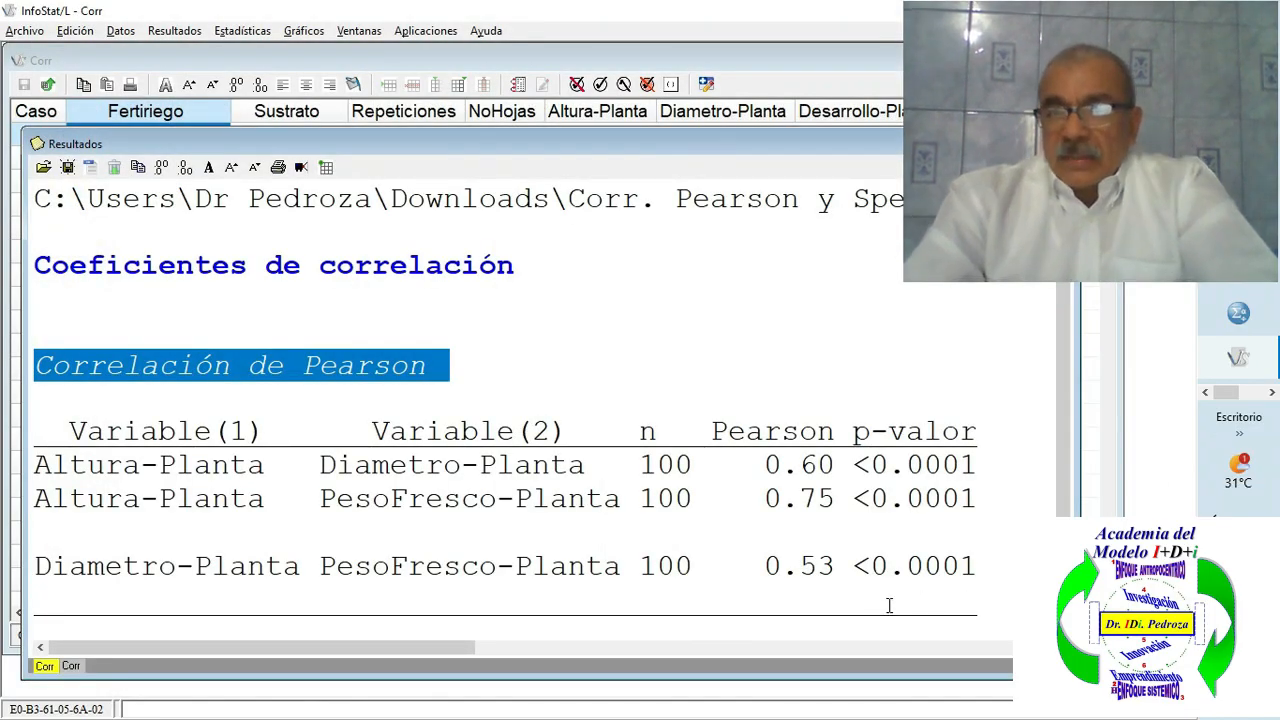
Step: Check the "Resultados de Correlación de Pearson y de Spearman. Marzo 2025" folder for the exported Corr de Pearson and Corr de Spearman files
key(alt+Tab)
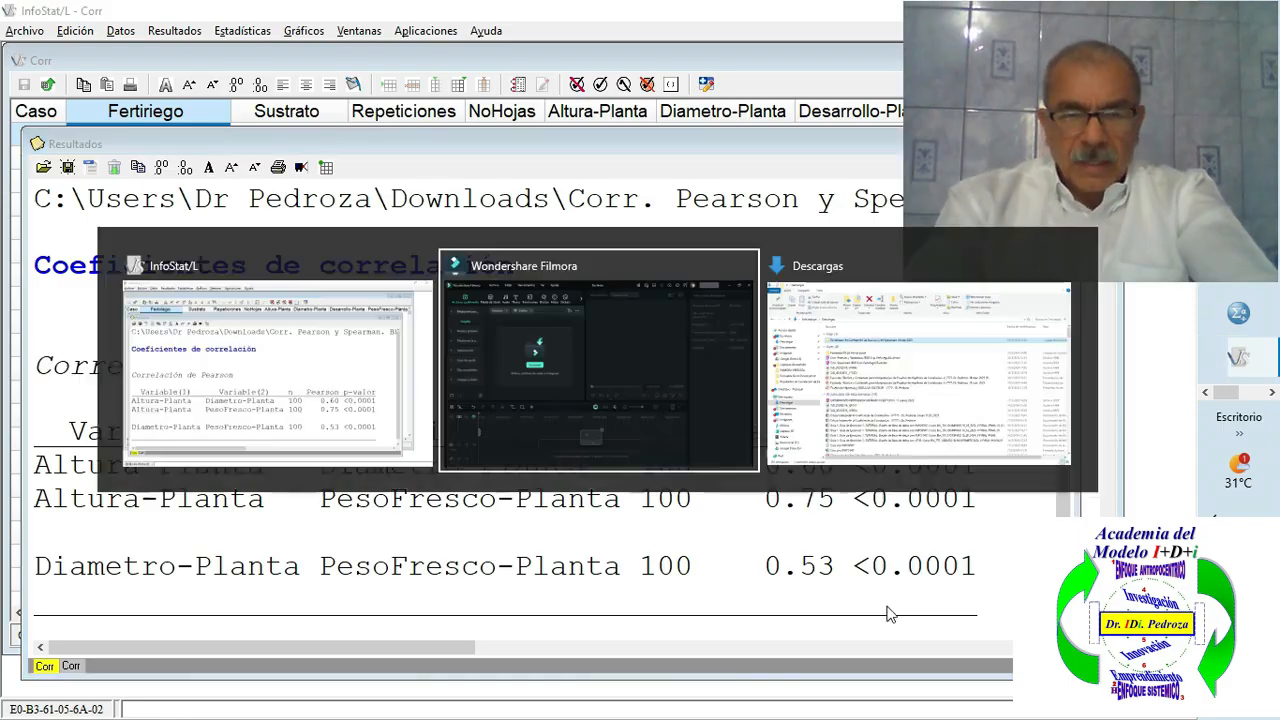
key(alt+Tab)
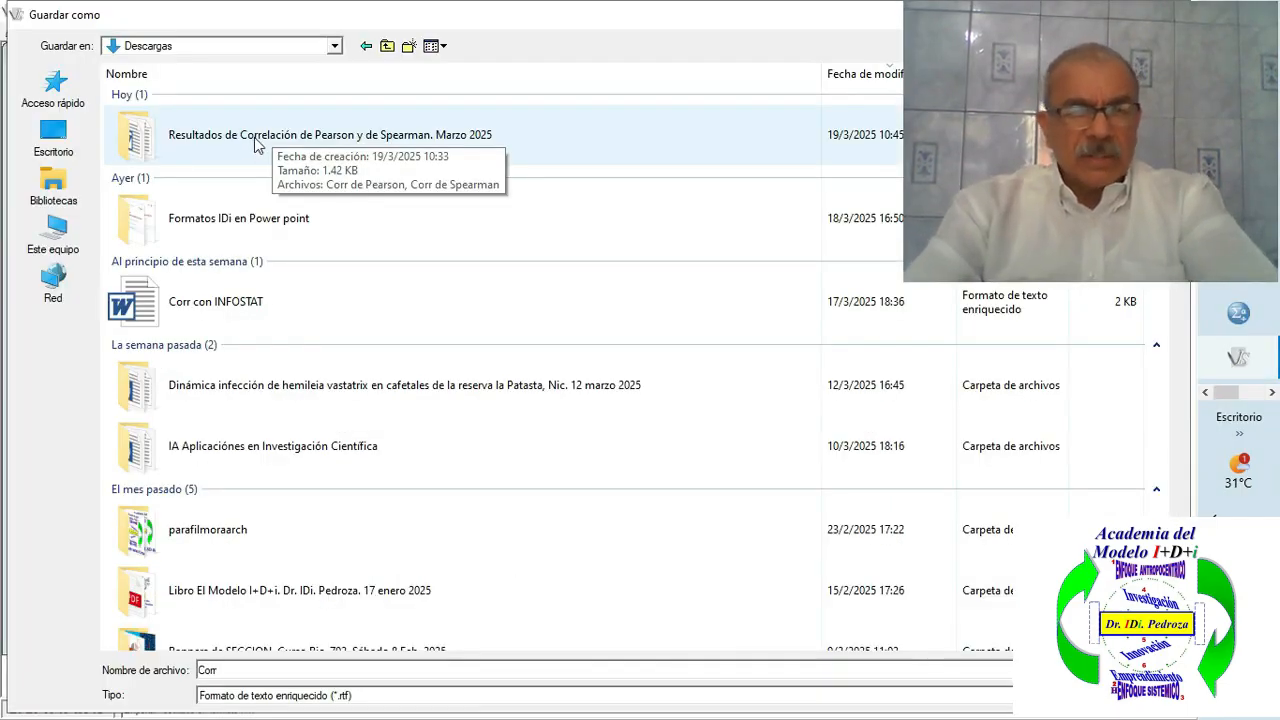
double_click(256, 145)
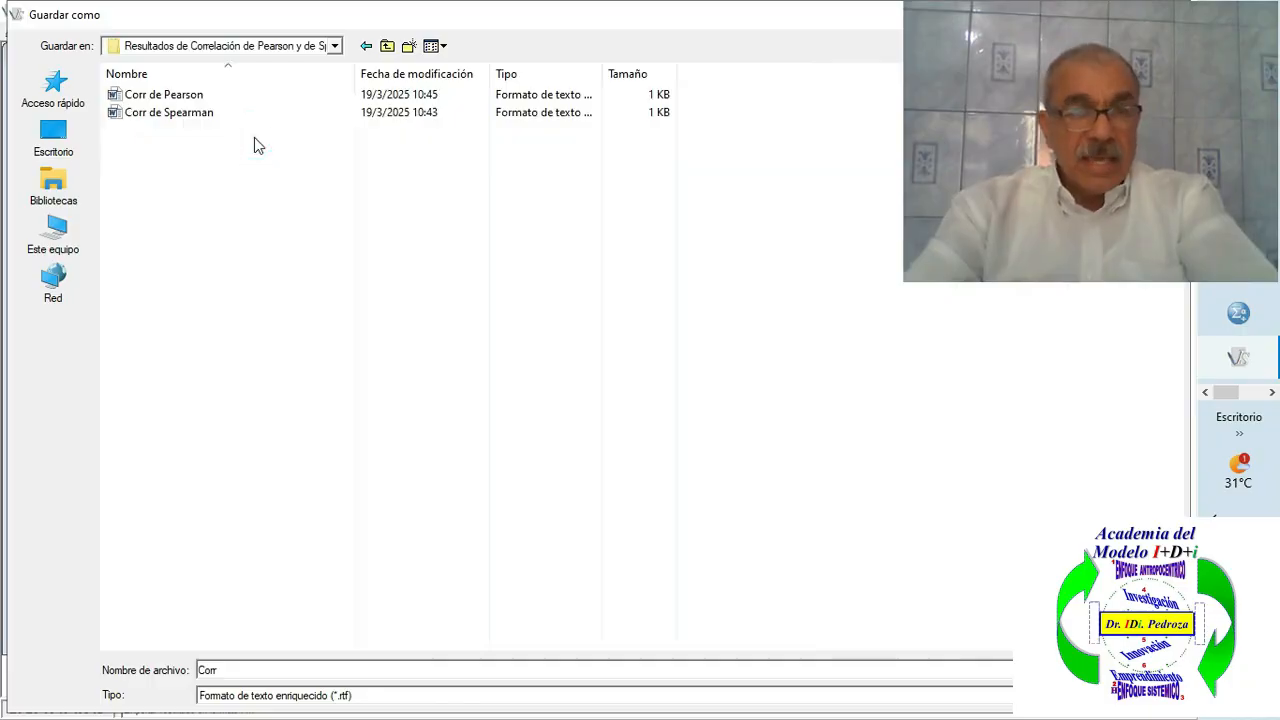
click(208, 96)
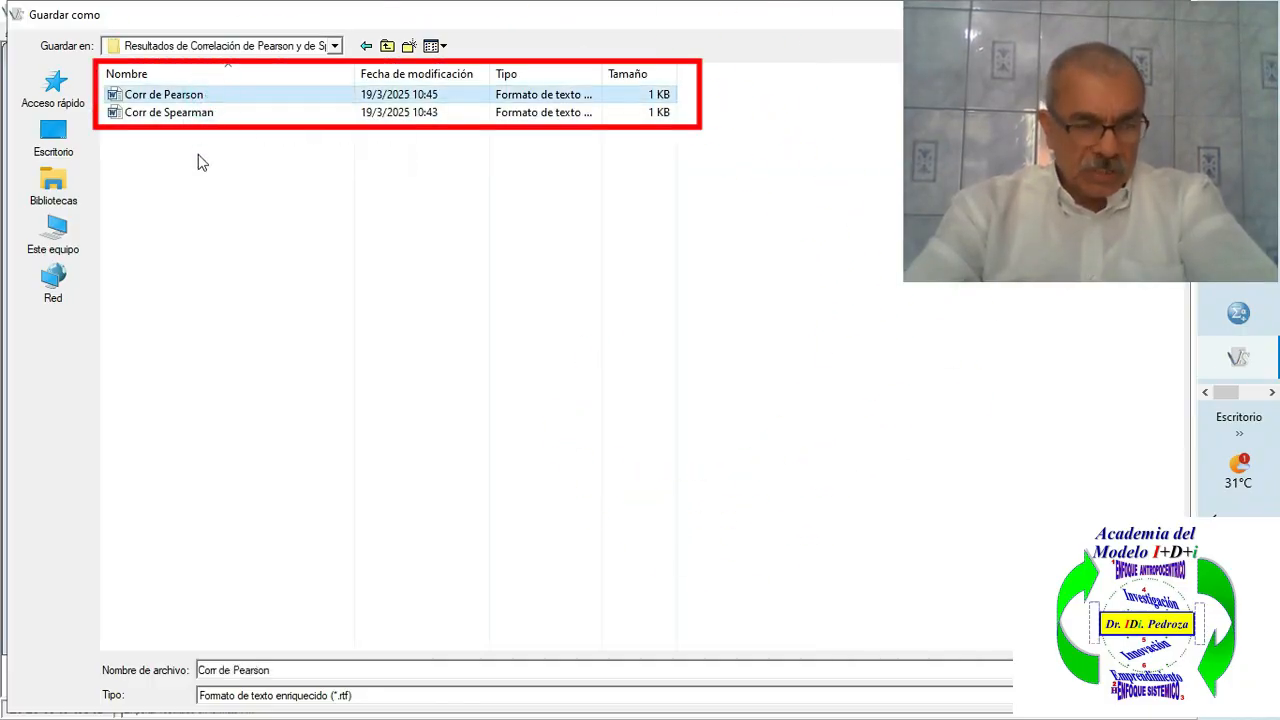
click(198, 113)
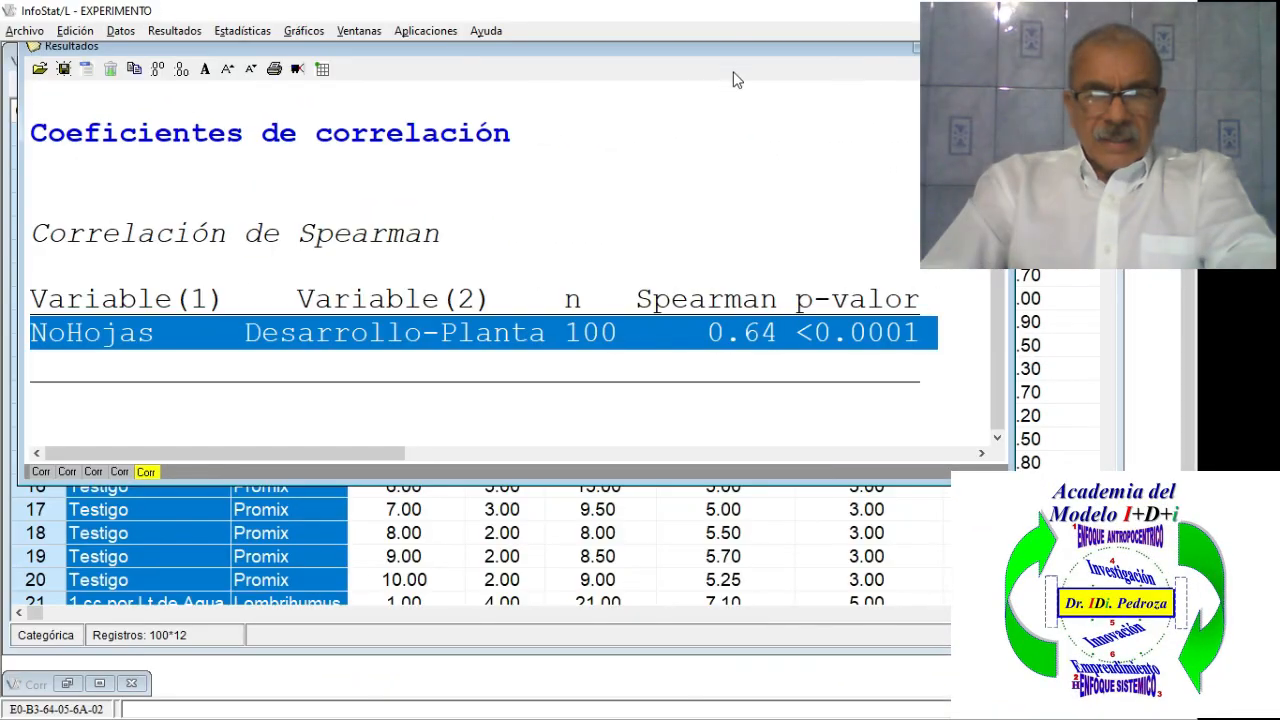
Step: Move the results window off the table header and minimize it to uncover the EXPERIMENTO data table
drag(733, 50, 622, 178)
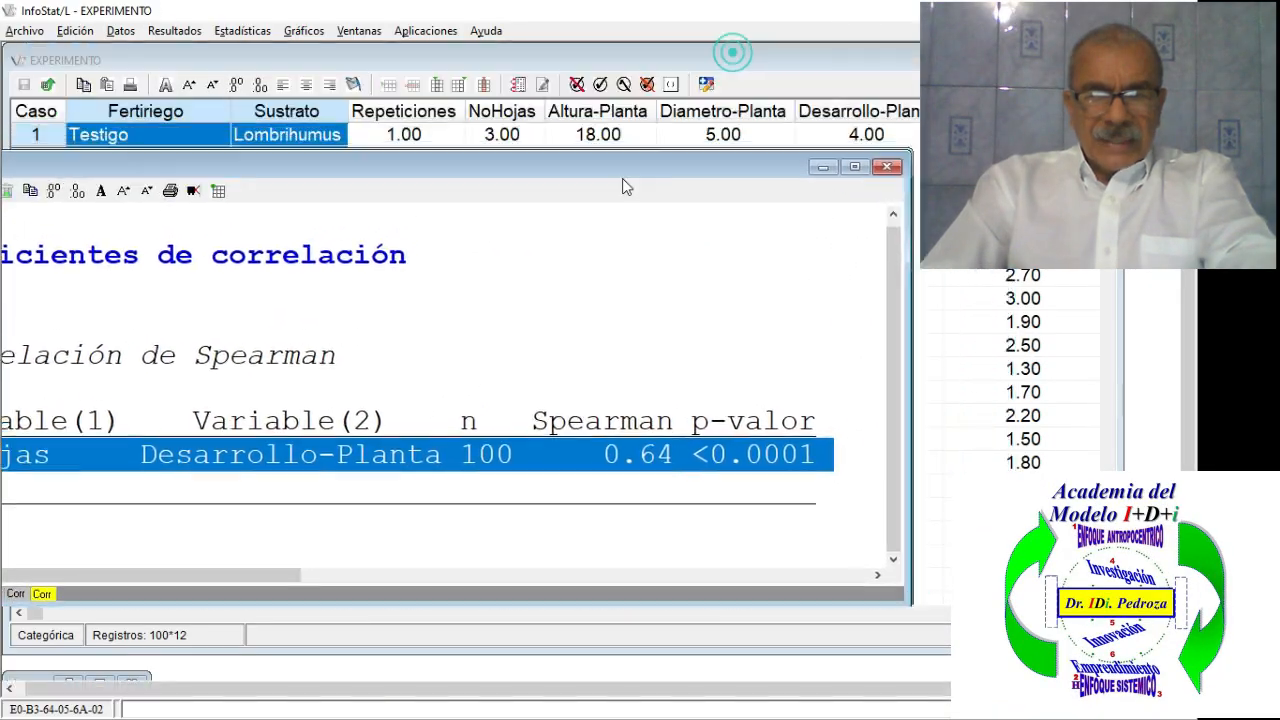
click(870, 181)
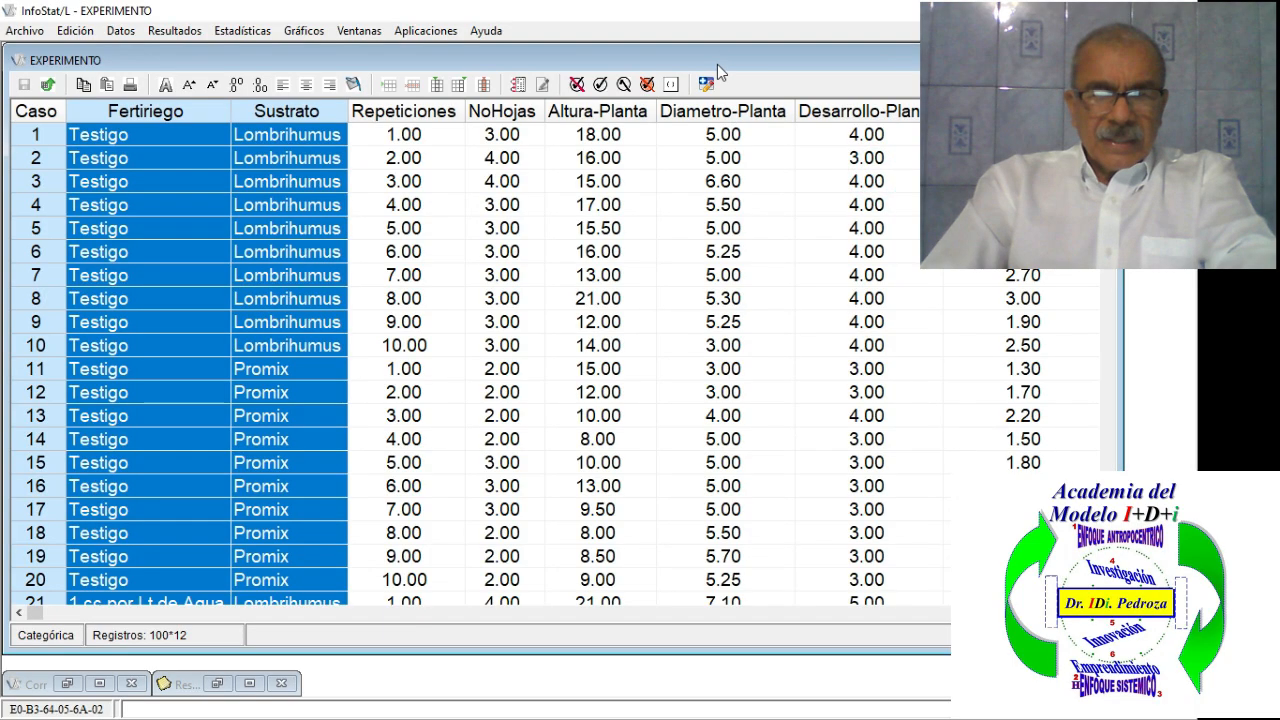